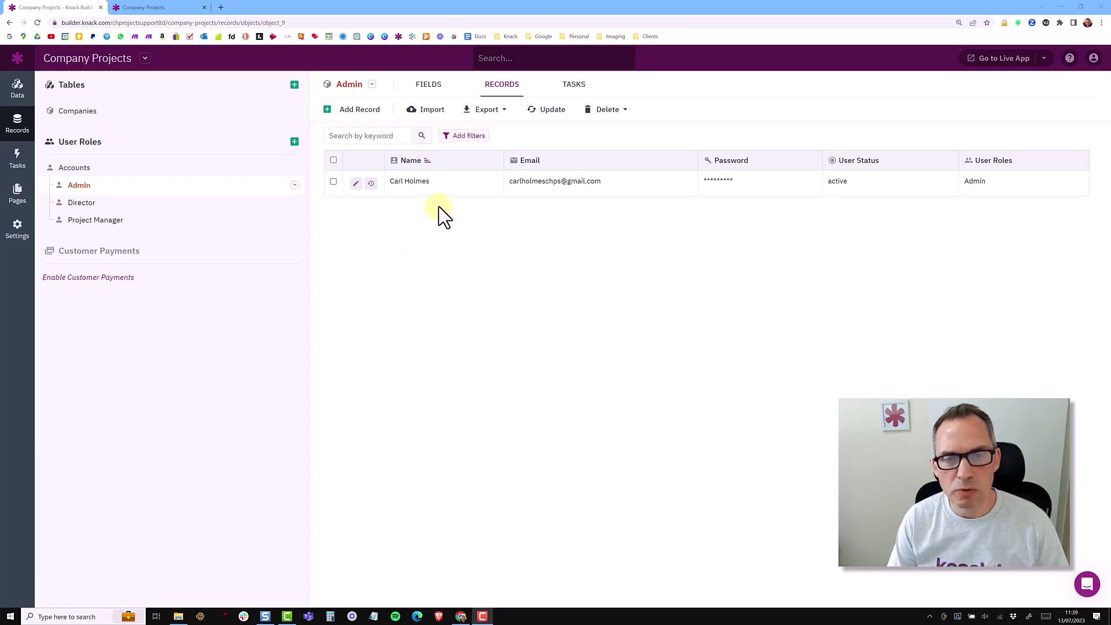
Show the Admin fields, then the Accounts fields: Name, Email, Password, User Status, User Roles
{"action": "left_click", "coordinate": [436, 92]}
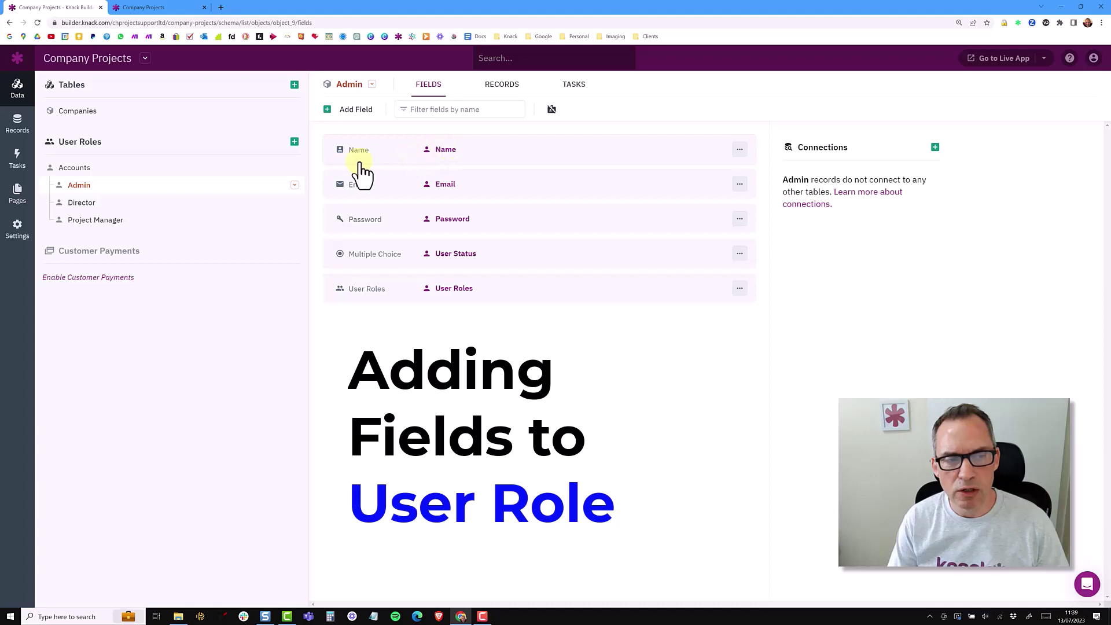
{"action": "left_click", "coordinate": [87, 169]}
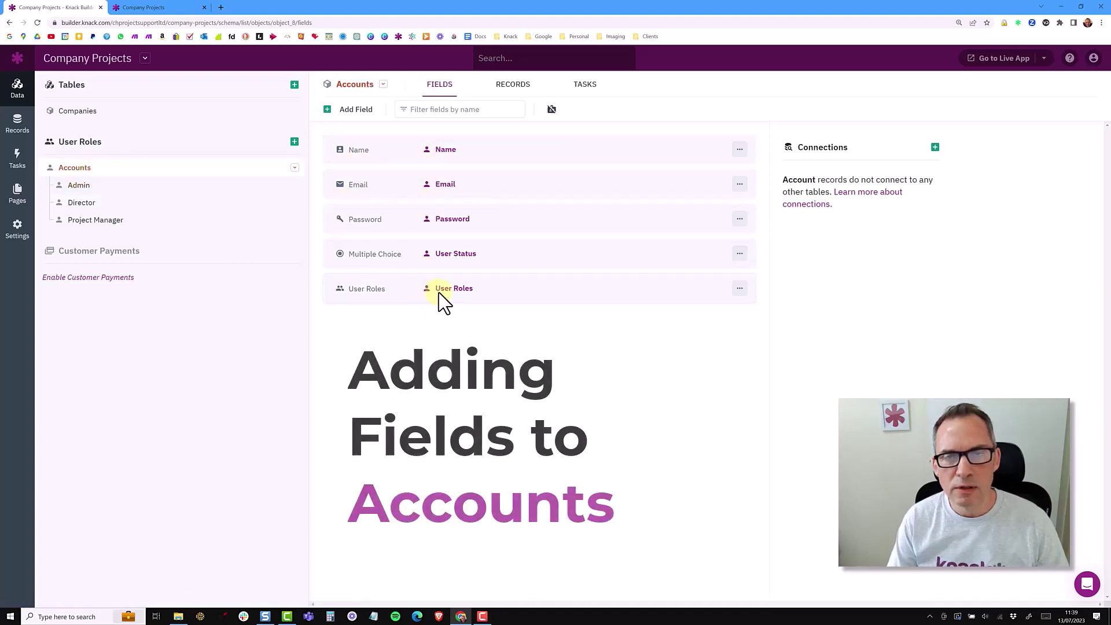
Create three Director records and four Project Manager records using Add Record in each role table
{"action": "left_click", "coordinate": [513, 86]}
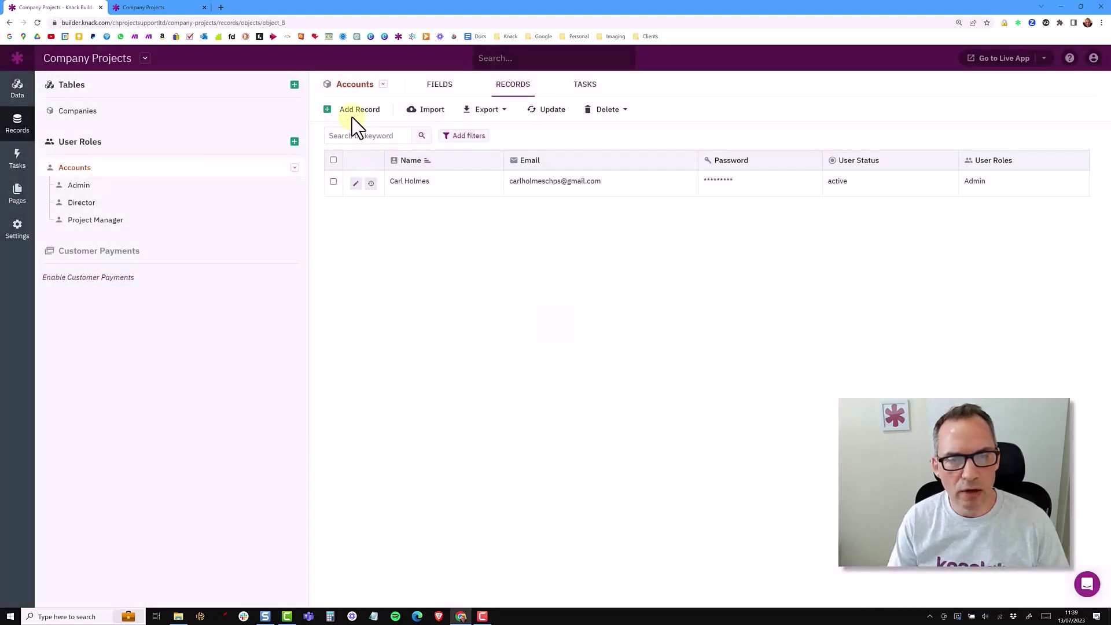
{"action": "left_click", "coordinate": [81, 203]}
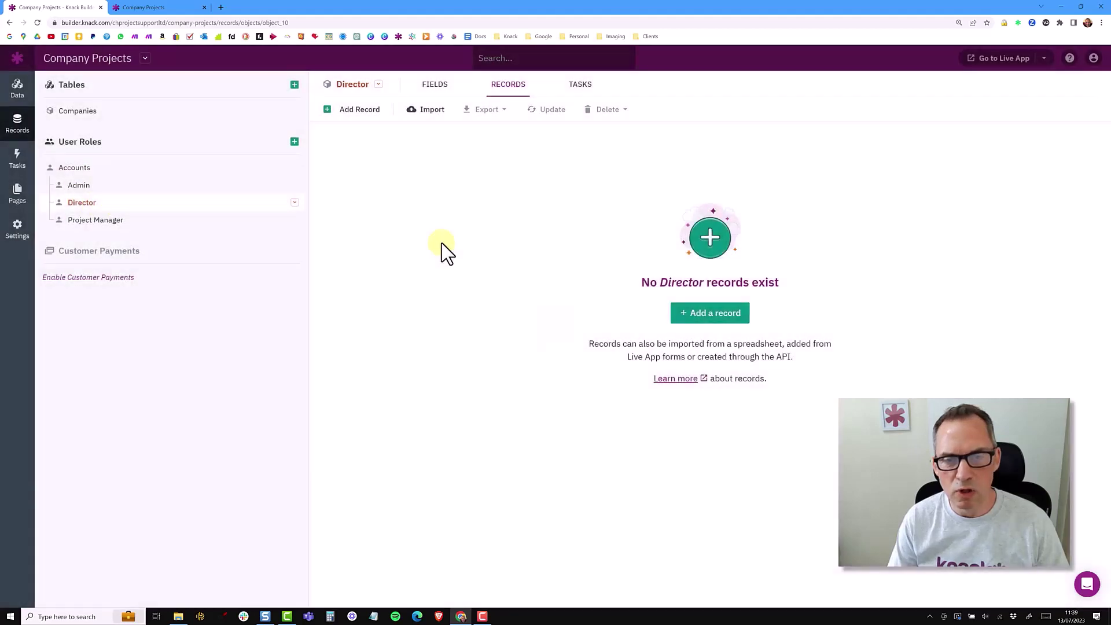
{"action": "left_click", "coordinate": [365, 116]}
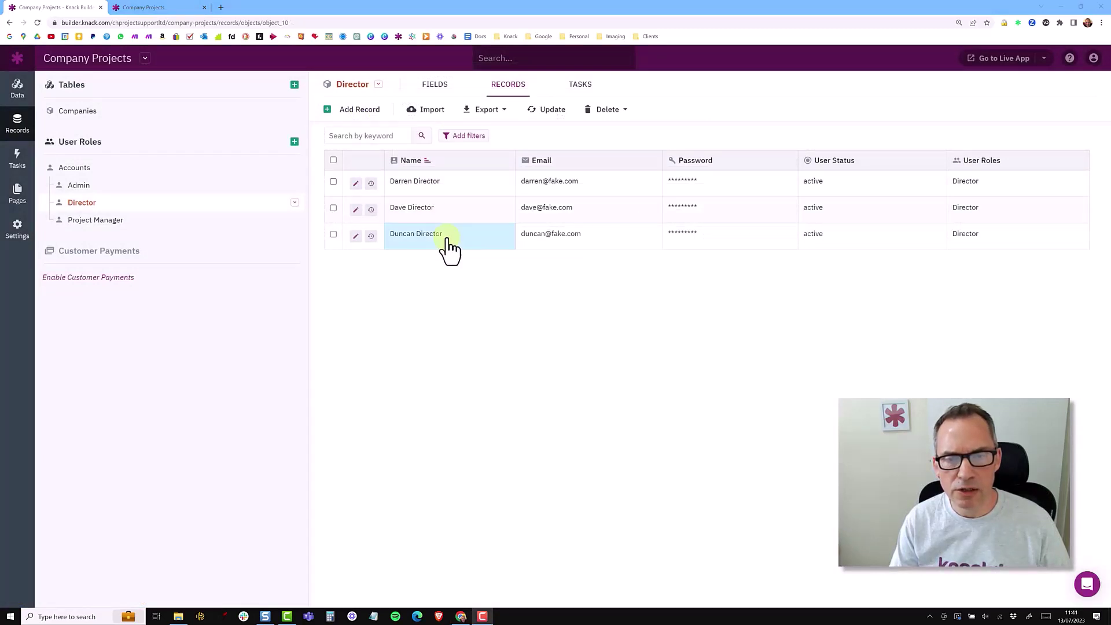
{"action": "left_click", "coordinate": [94, 222]}
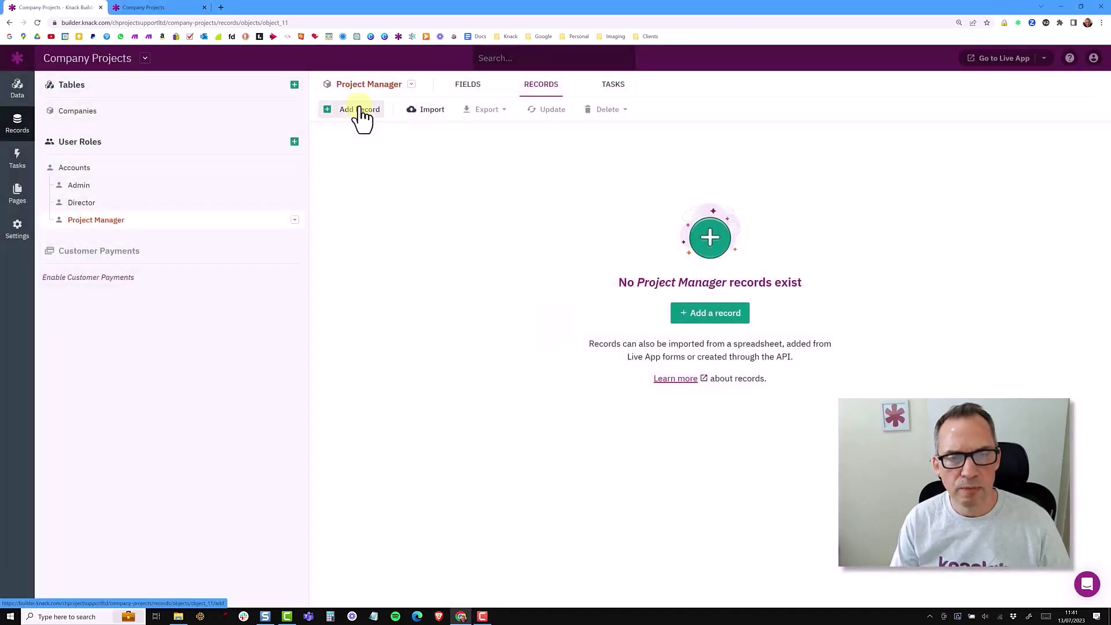
{"action": "left_click", "coordinate": [359, 113]}
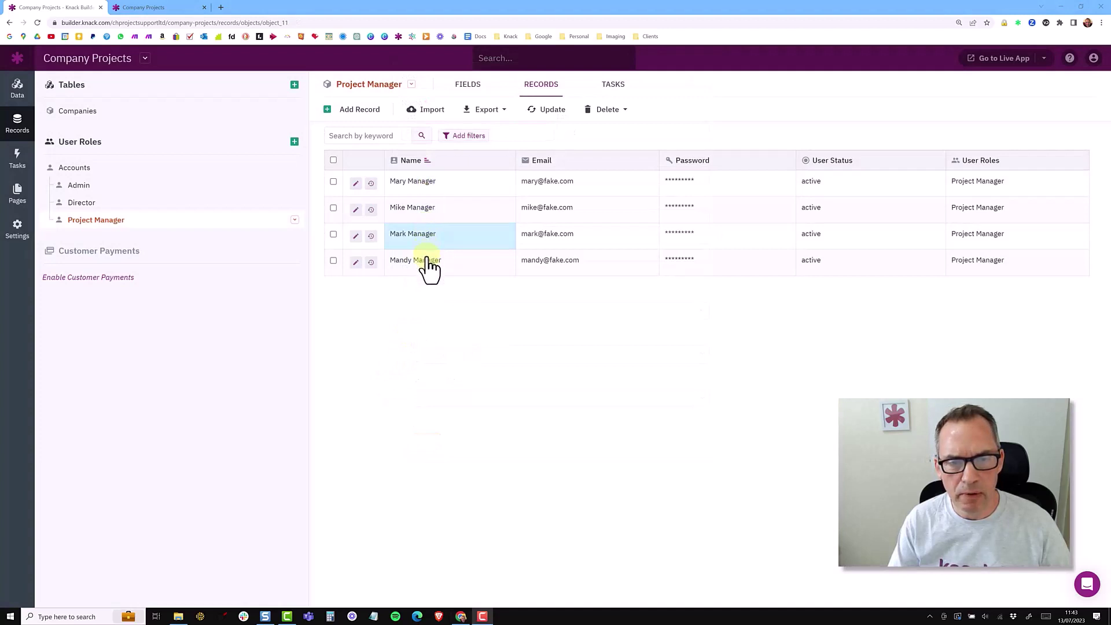
Show the Accounts records: one Admin, three Directors and four Project Managers
{"action": "left_click", "coordinate": [76, 169]}
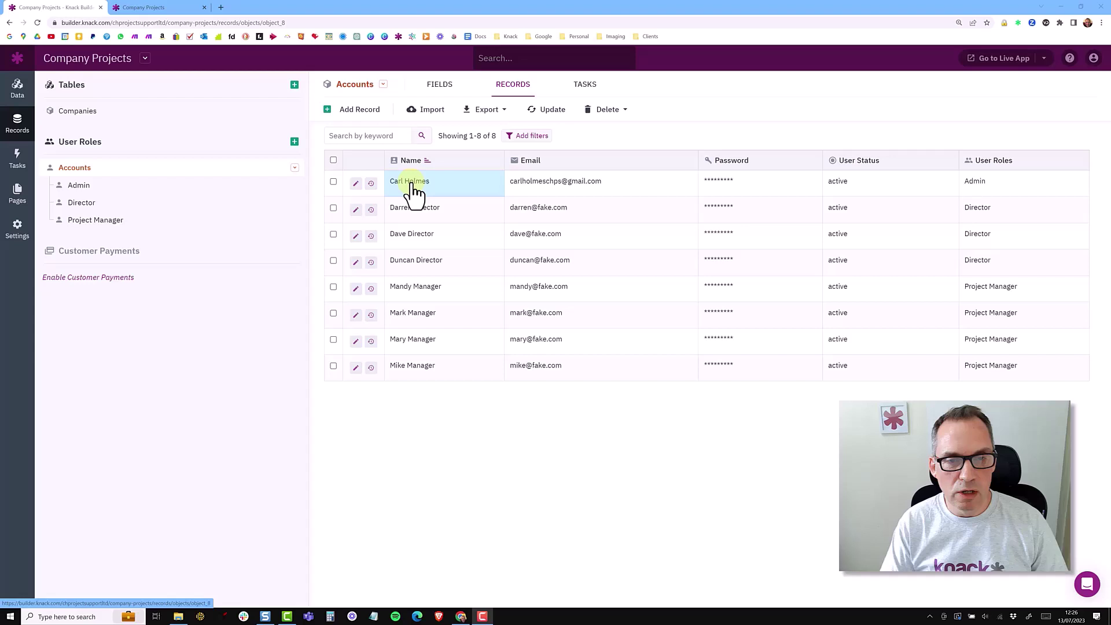
Compare the Admin, Director and Project Manager field lists, then show Project Manager records
{"action": "left_click", "coordinate": [87, 192]}
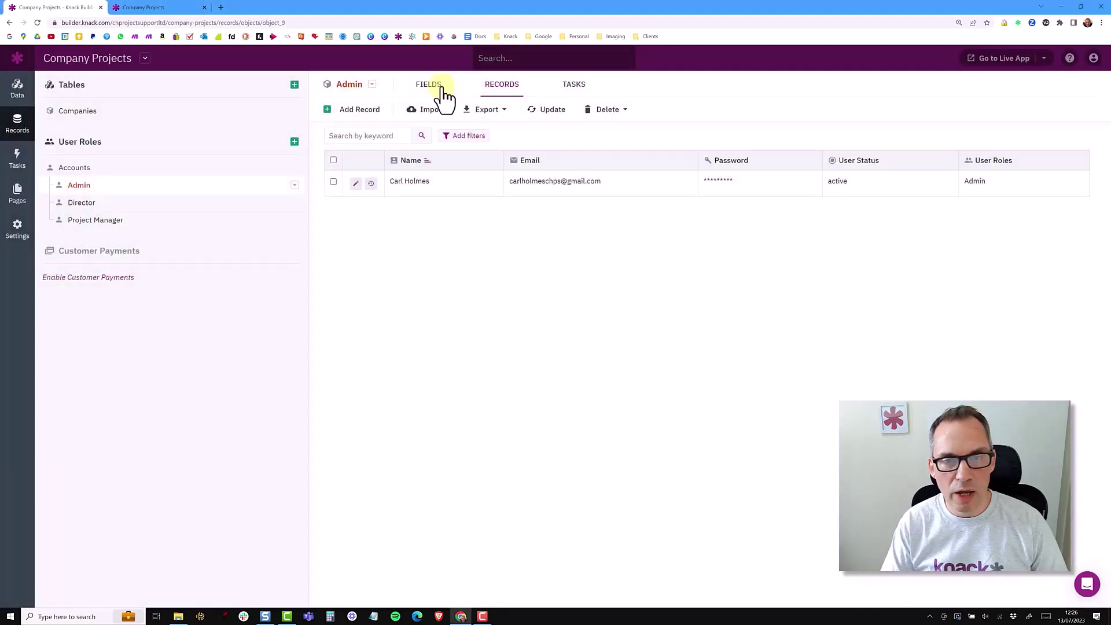
{"action": "left_click", "coordinate": [439, 86]}
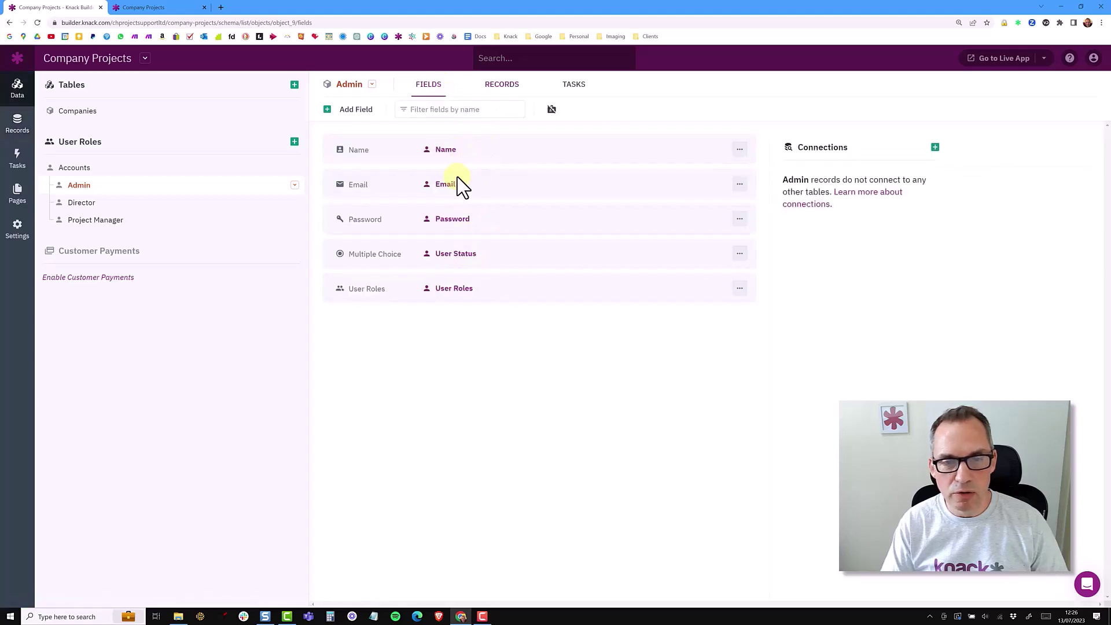
{"action": "left_click", "coordinate": [100, 205]}
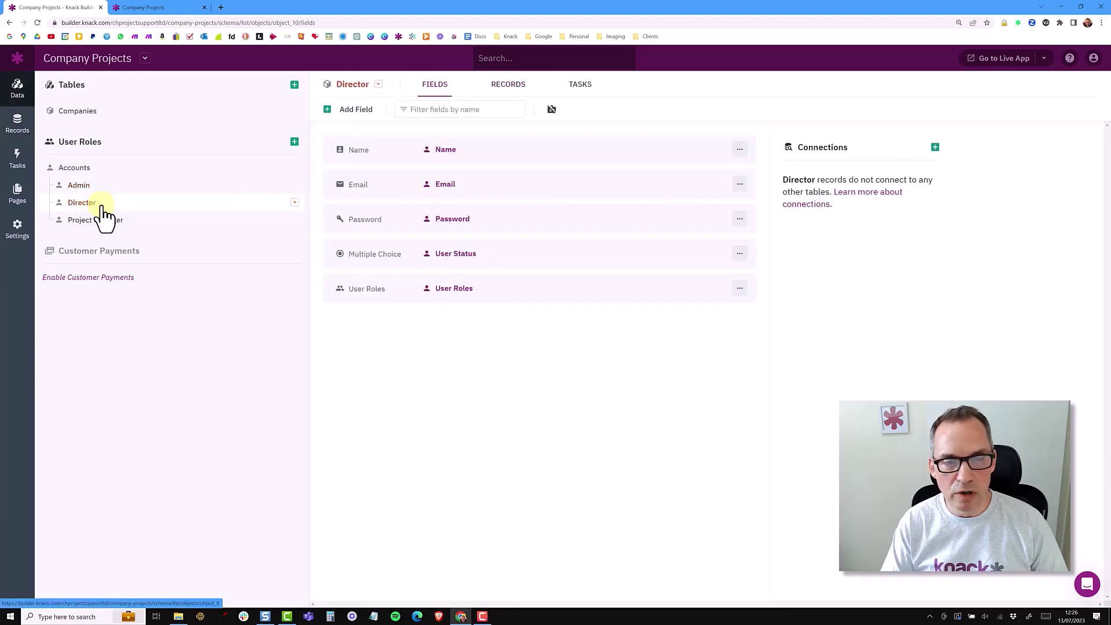
{"action": "left_click", "coordinate": [104, 225]}
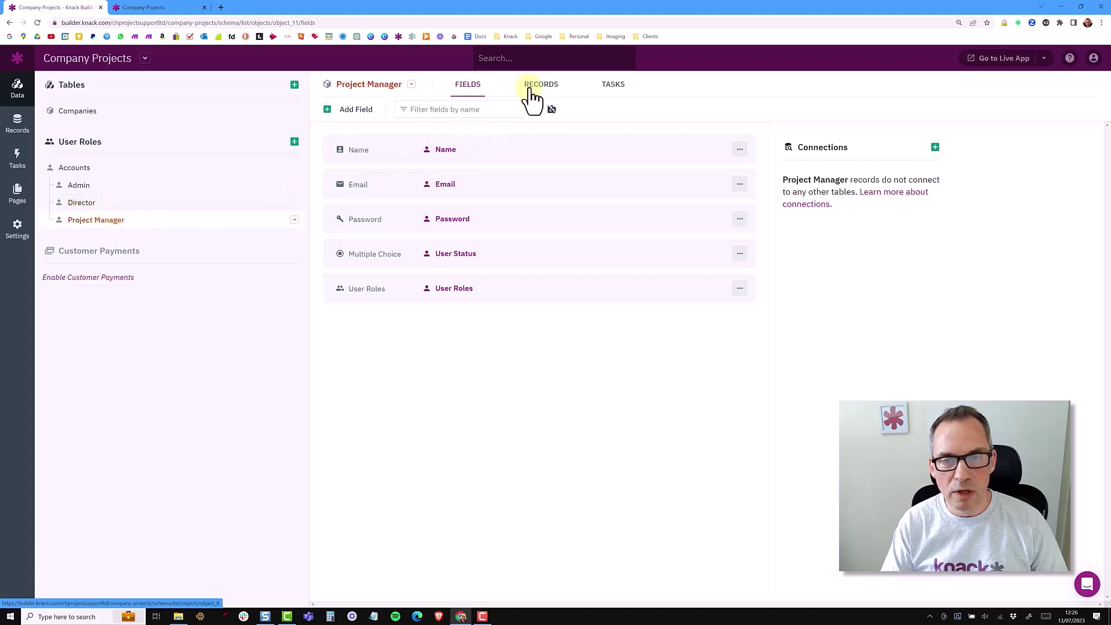
{"action": "left_click", "coordinate": [531, 89]}
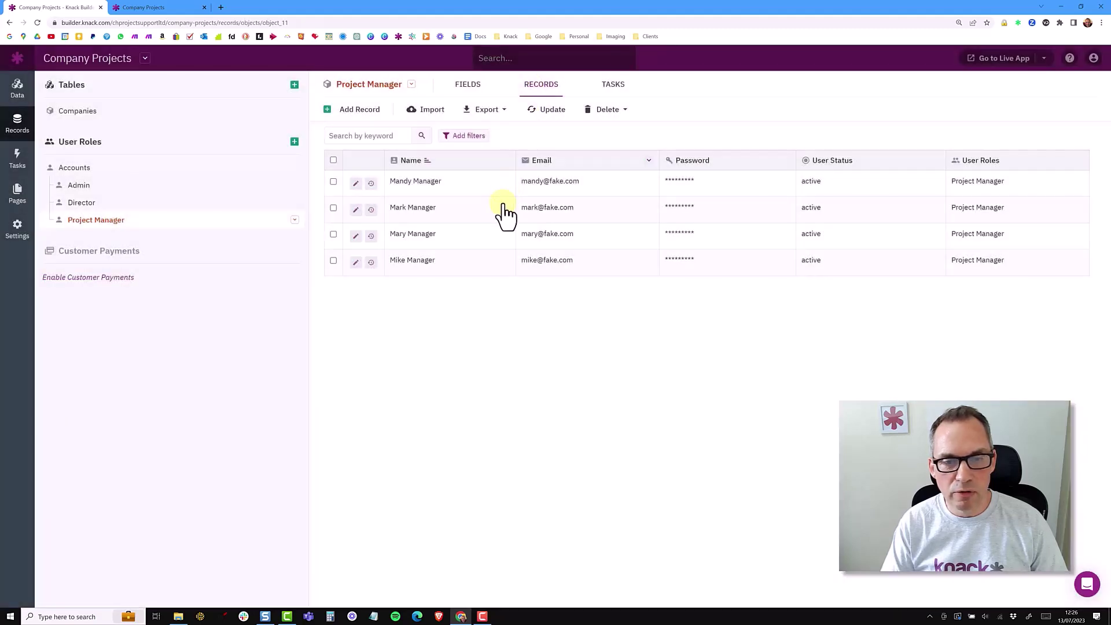
Check the Director, Admin and Accounts records, ending on the four Project Manager records
{"action": "left_click", "coordinate": [106, 204]}
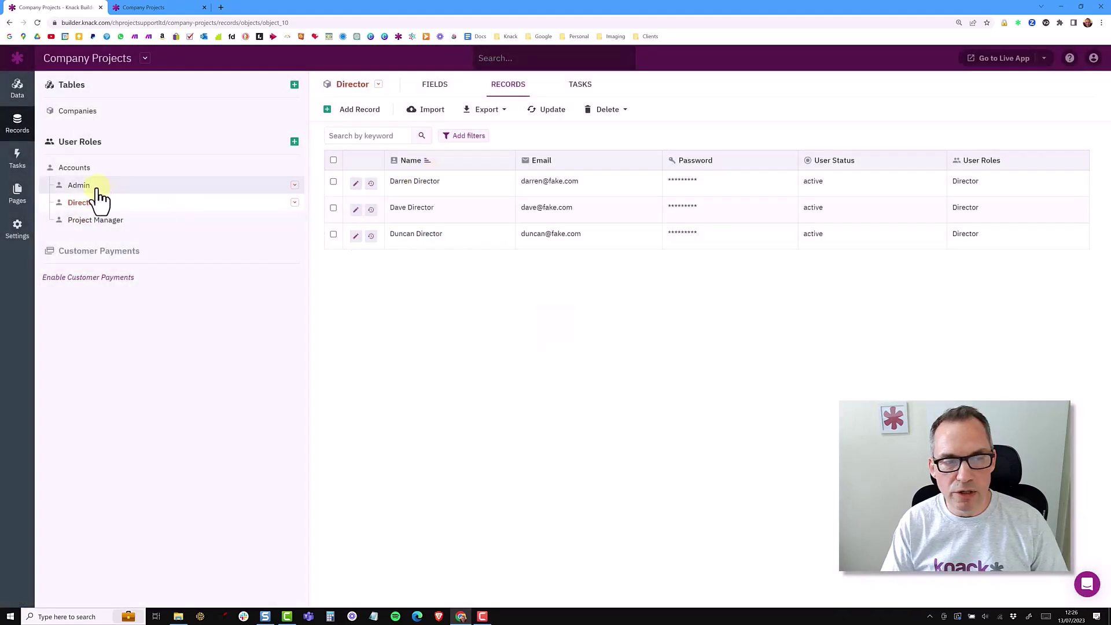
{"action": "left_click", "coordinate": [96, 186]}
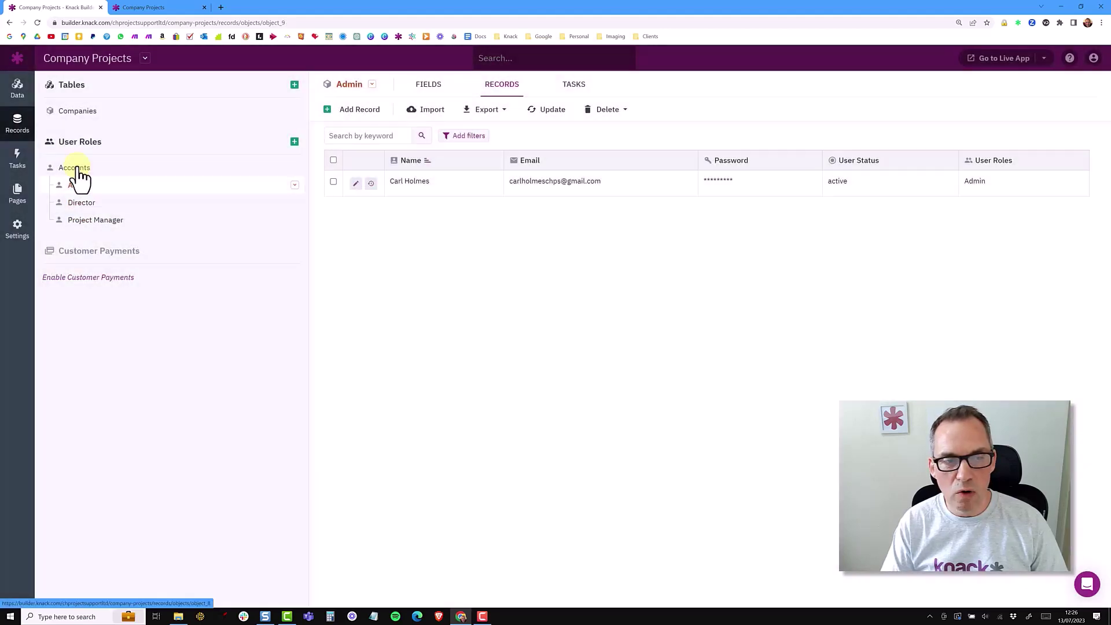
{"action": "left_click", "coordinate": [75, 169]}
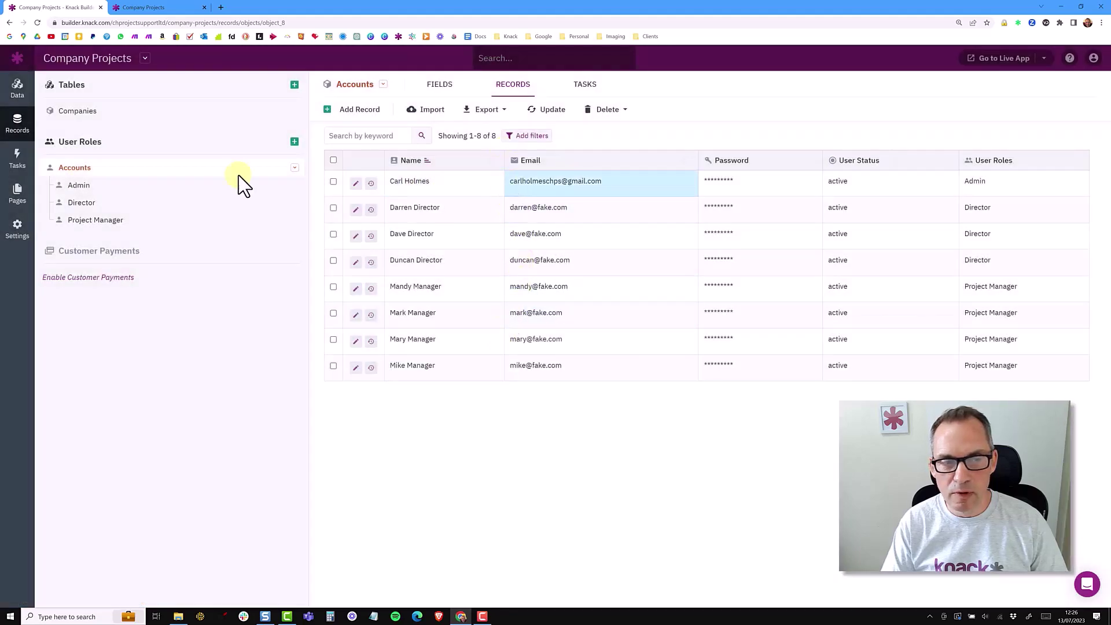
{"action": "left_click", "coordinate": [119, 221]}
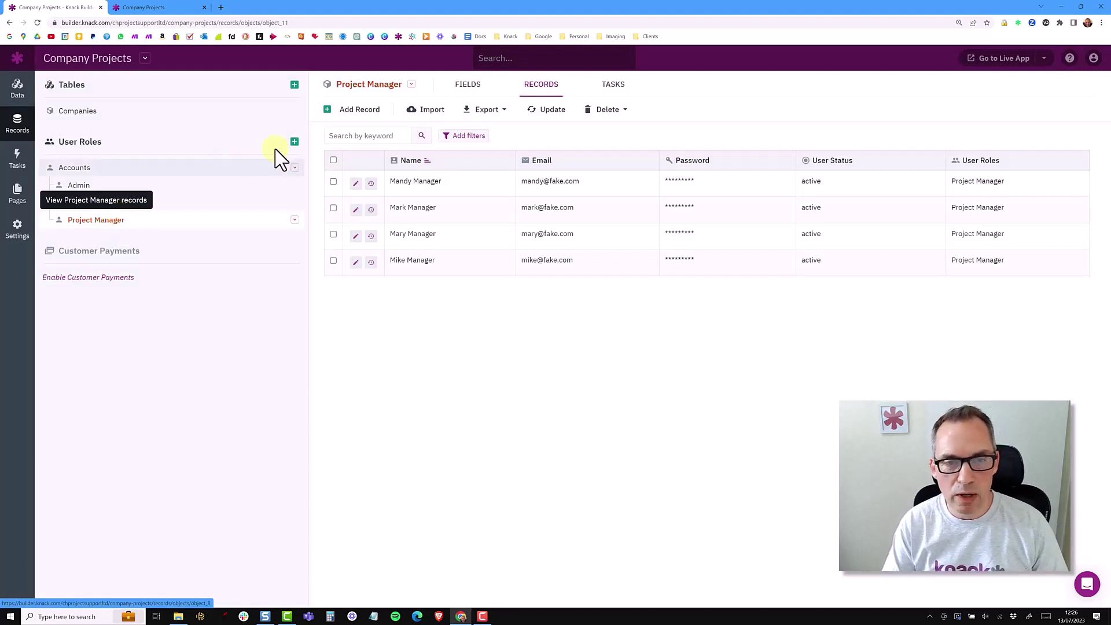
Add a Phone-type field to the Project Manager role
{"action": "left_click", "coordinate": [464, 86]}
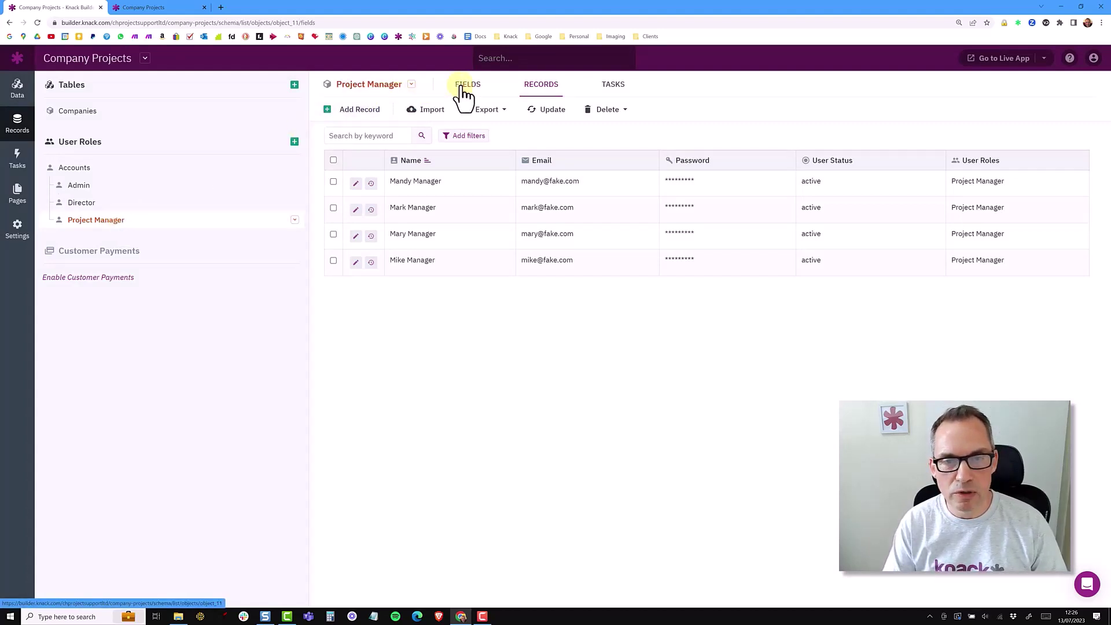
{"action": "left_click", "coordinate": [360, 111]}
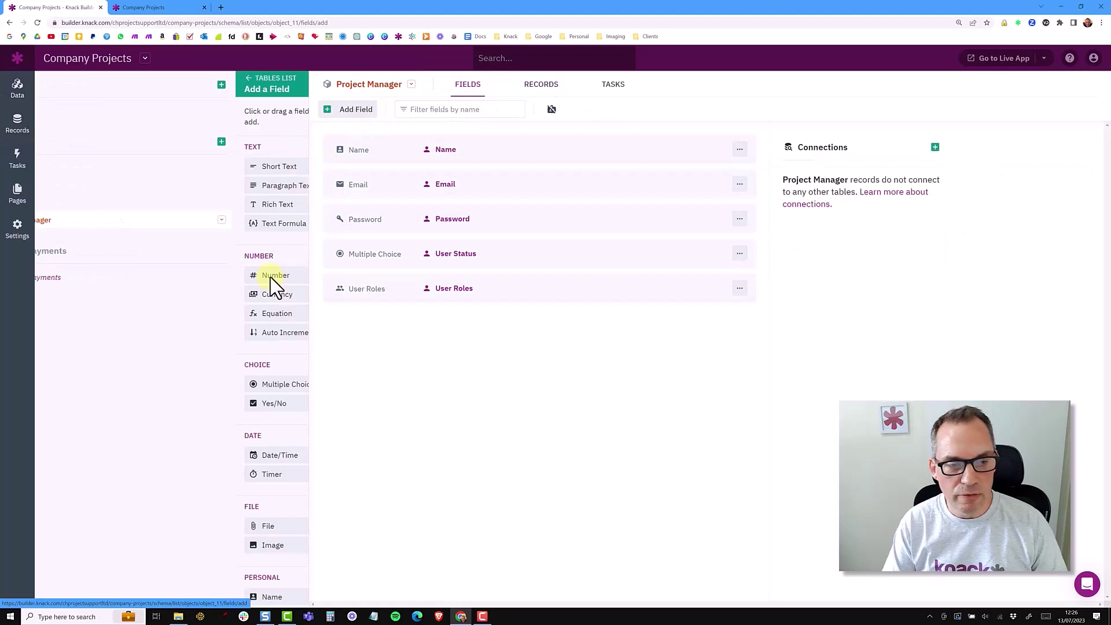
{"action": "scroll", "coordinate": [175, 529], "scroll_direction": "down", "scroll_amount": 3}
{"action": "left_click", "coordinate": [104, 468]}
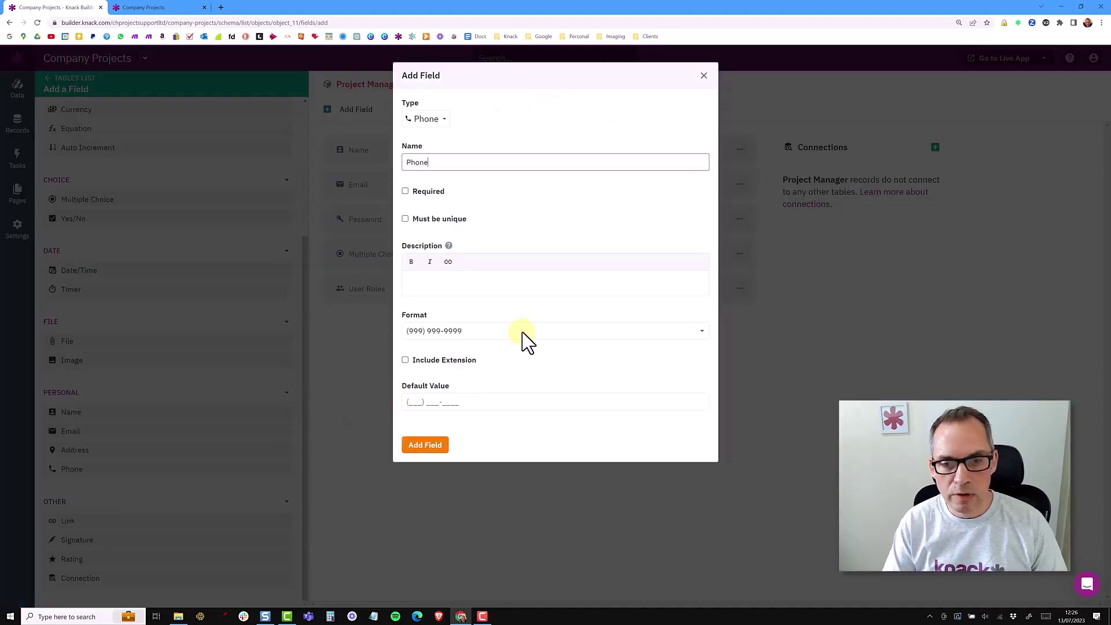
{"action": "left_click", "coordinate": [435, 447]}
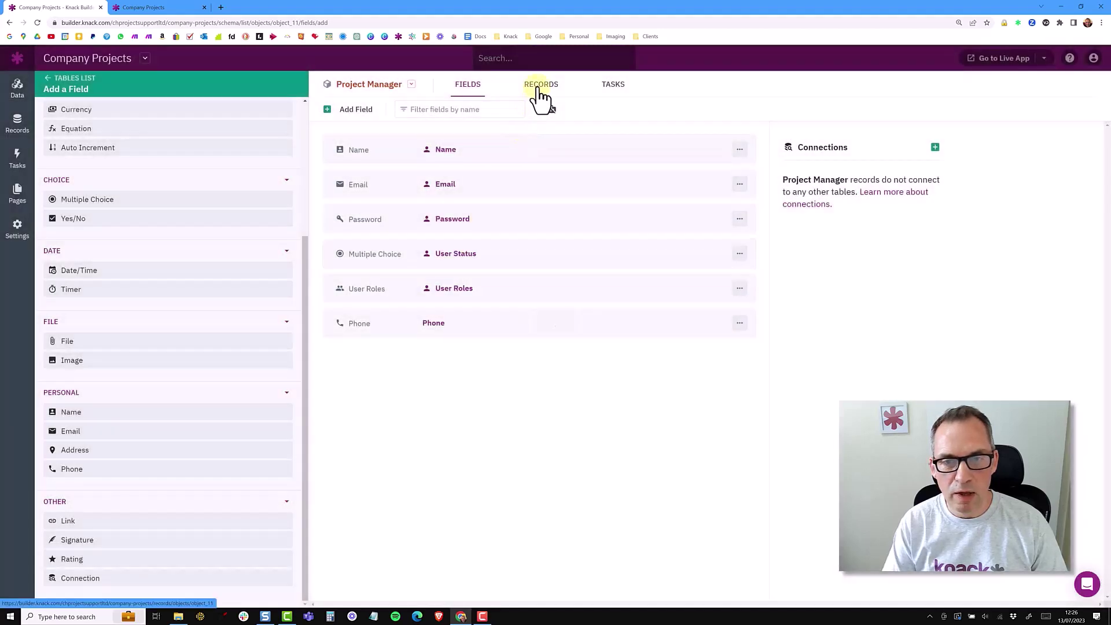
Confirm the empty Phone column appears on Project Manager records but not on Director records
{"action": "left_click", "coordinate": [541, 98]}
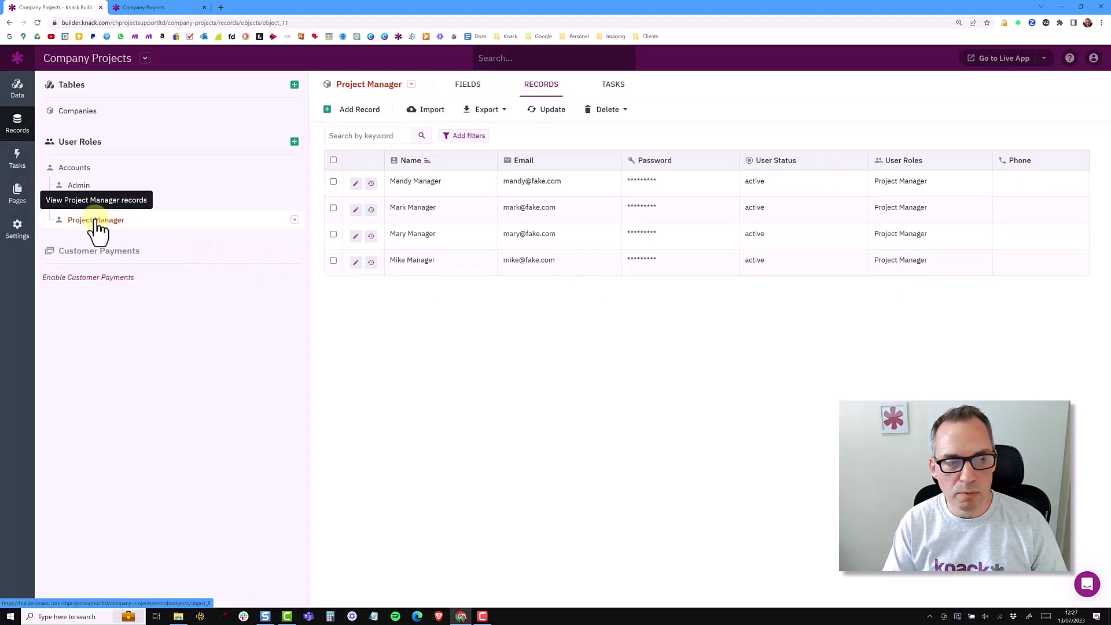
{"action": "left_click", "coordinate": [81, 203]}
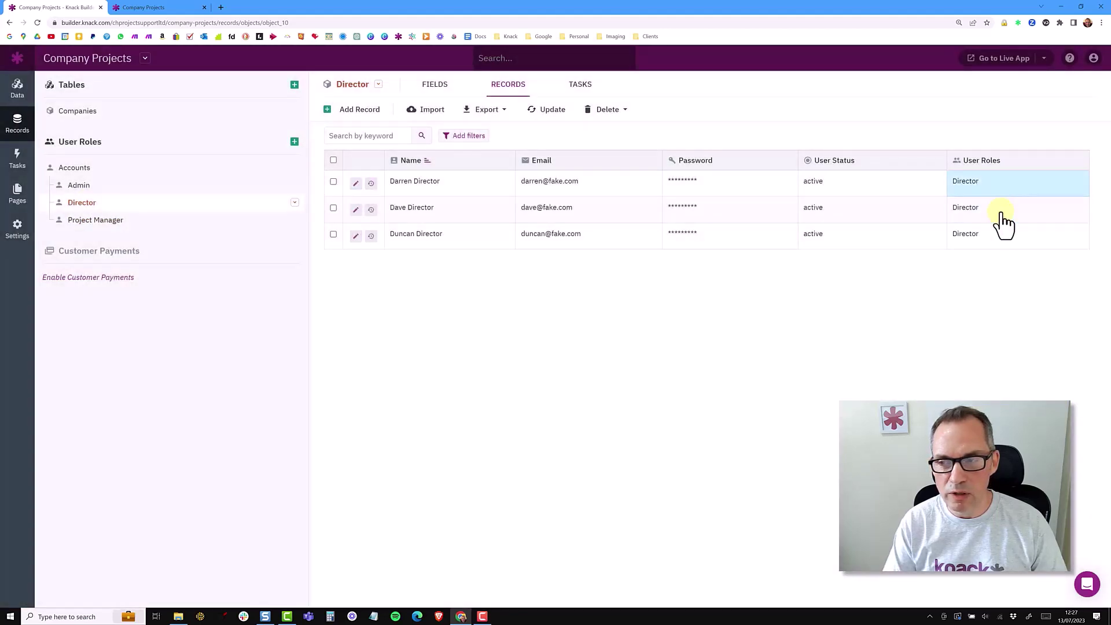
{"action": "left_click", "coordinate": [107, 228]}
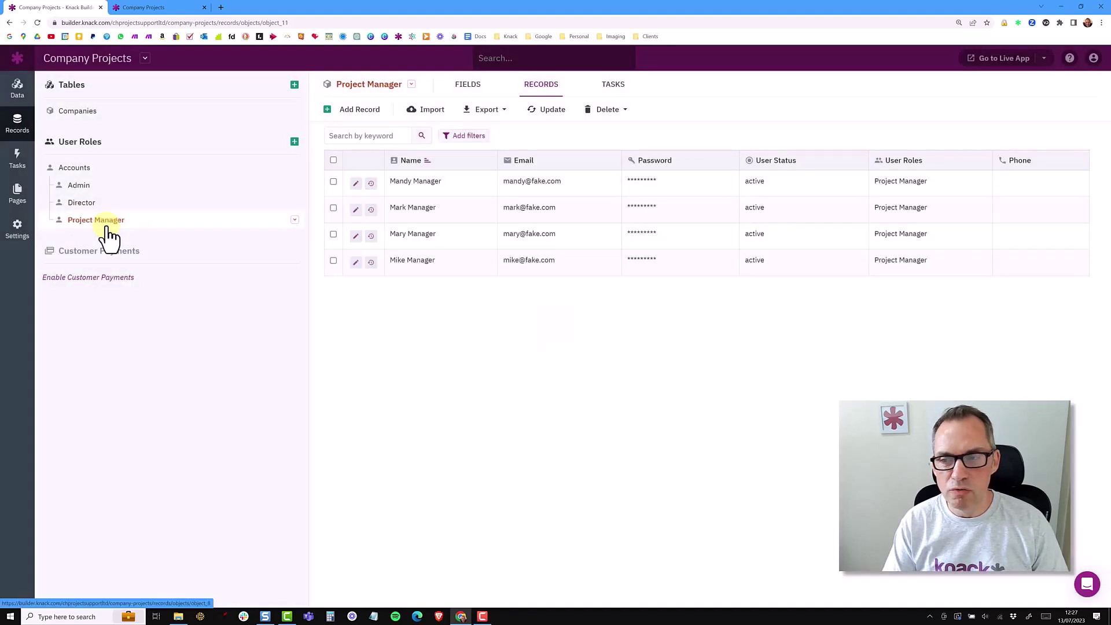
Save the manager's phone number on her Project Manager record, then show the eight Accounts records
{"action": "left_click", "coordinate": [1036, 188]}
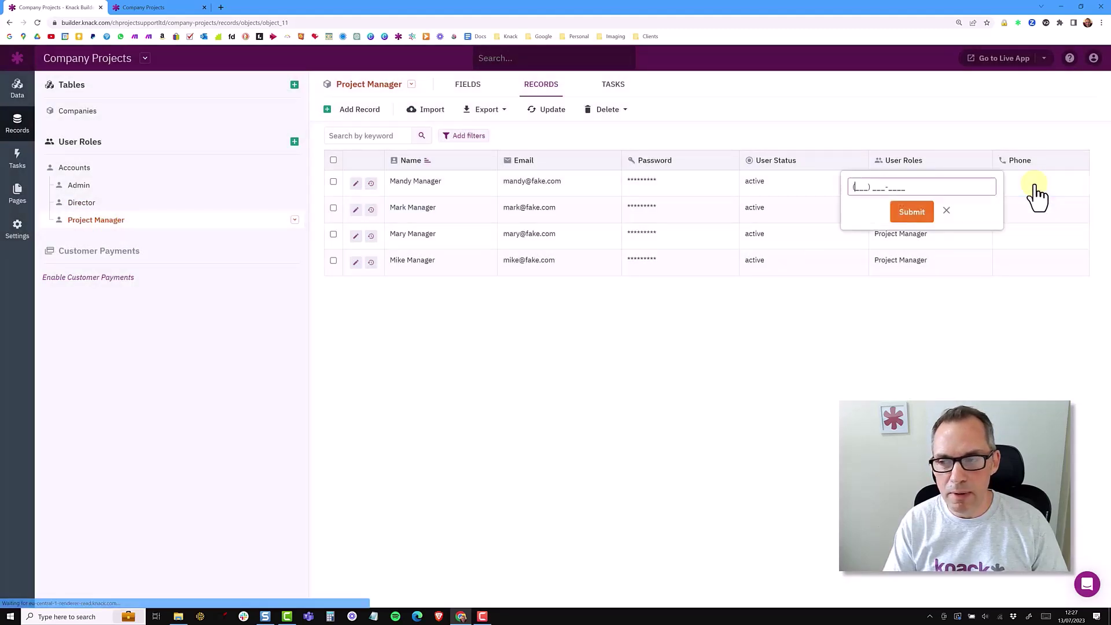
{"action": "type", "text": "111) 222-3333"}
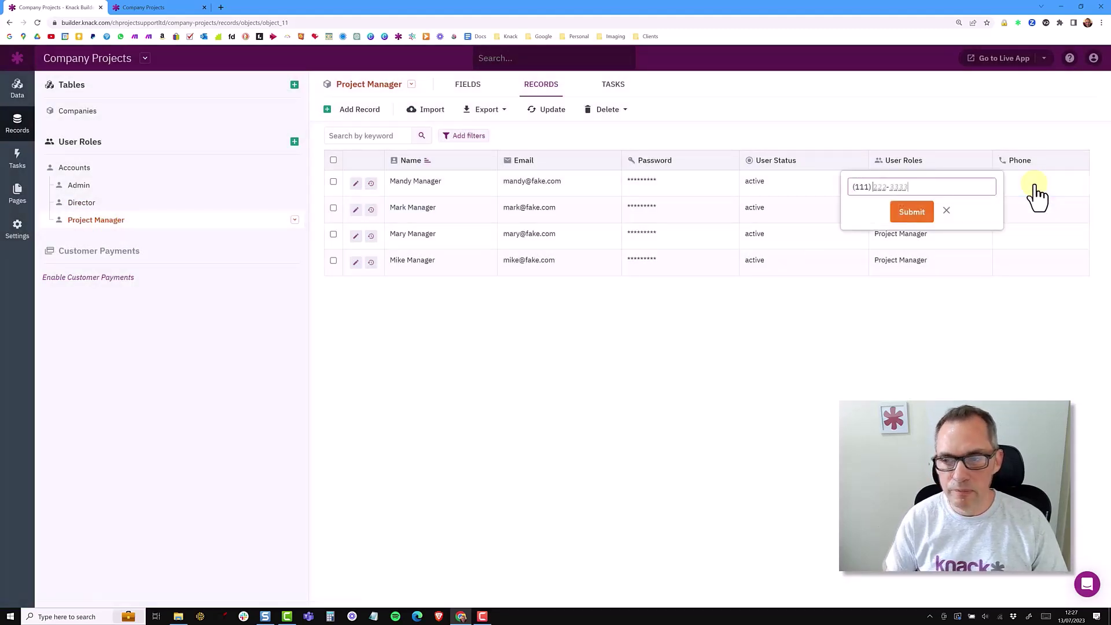
{"action": "key", "text": "Return"}
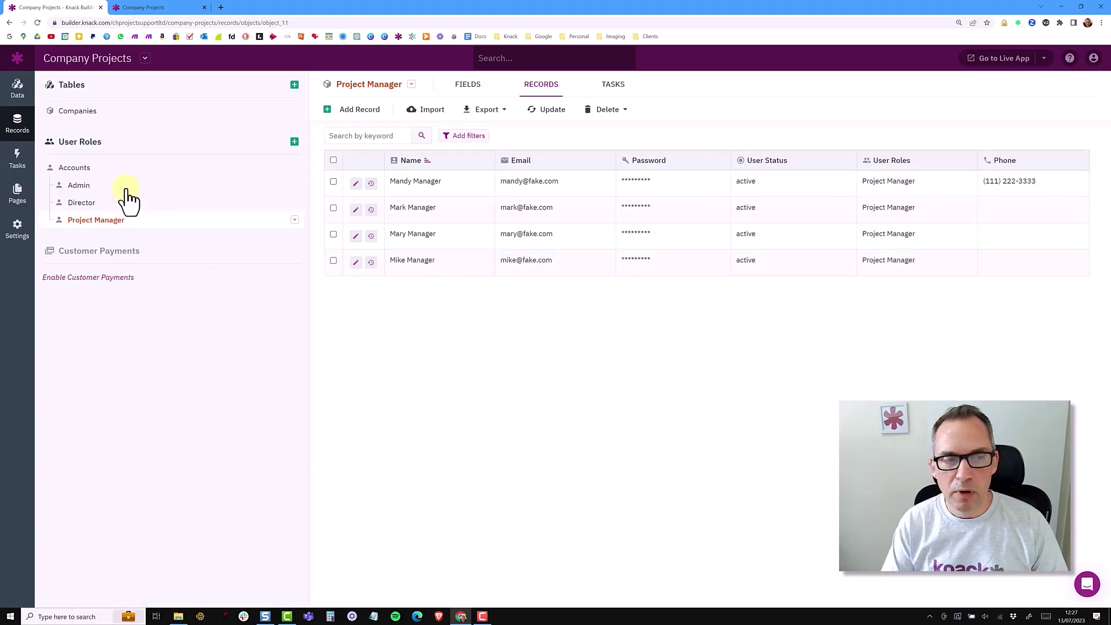
{"action": "left_click", "coordinate": [89, 172]}
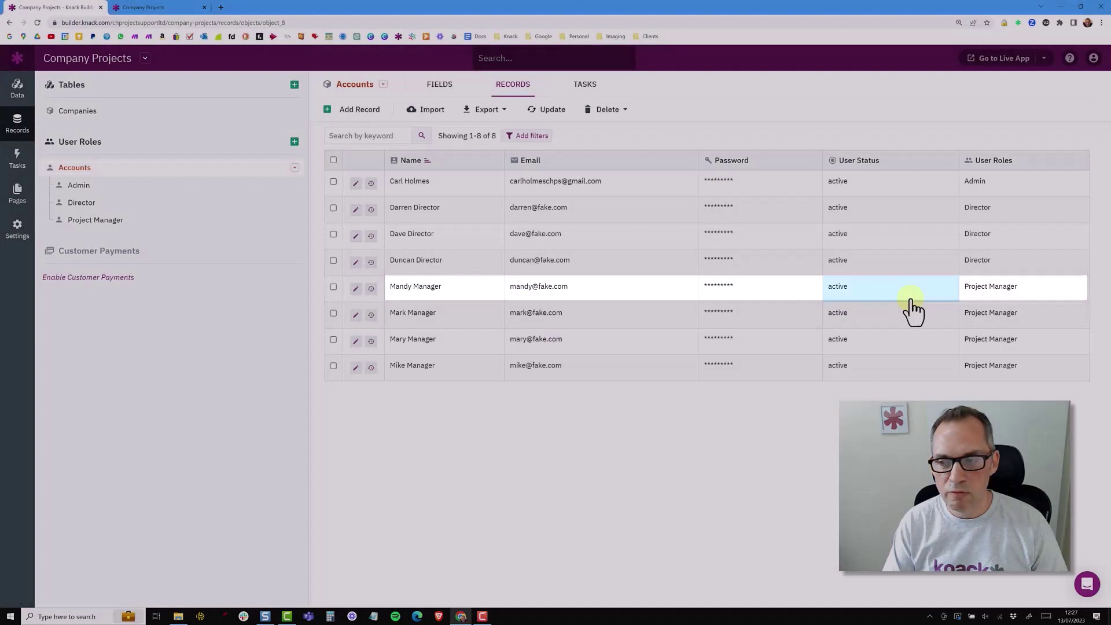
Replace the manager's Project Manager role with Director and show the four Director records
{"action": "left_click", "coordinate": [979, 301]}
{"action": "left_click", "coordinate": [861, 309]}
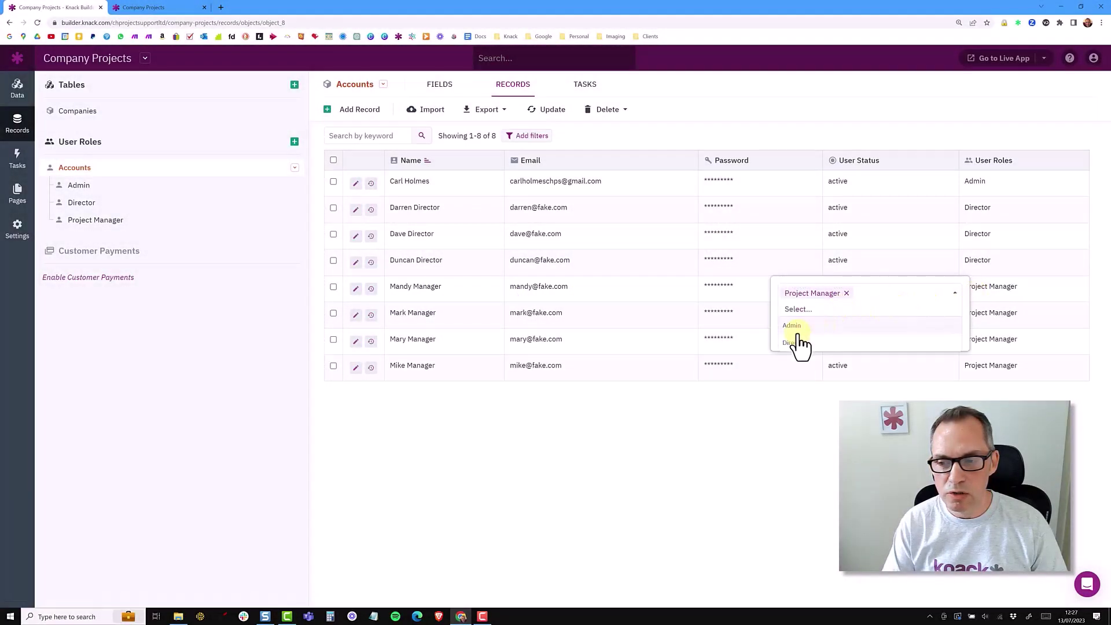
{"action": "left_click", "coordinate": [796, 343]}
{"action": "left_click", "coordinate": [883, 293]}
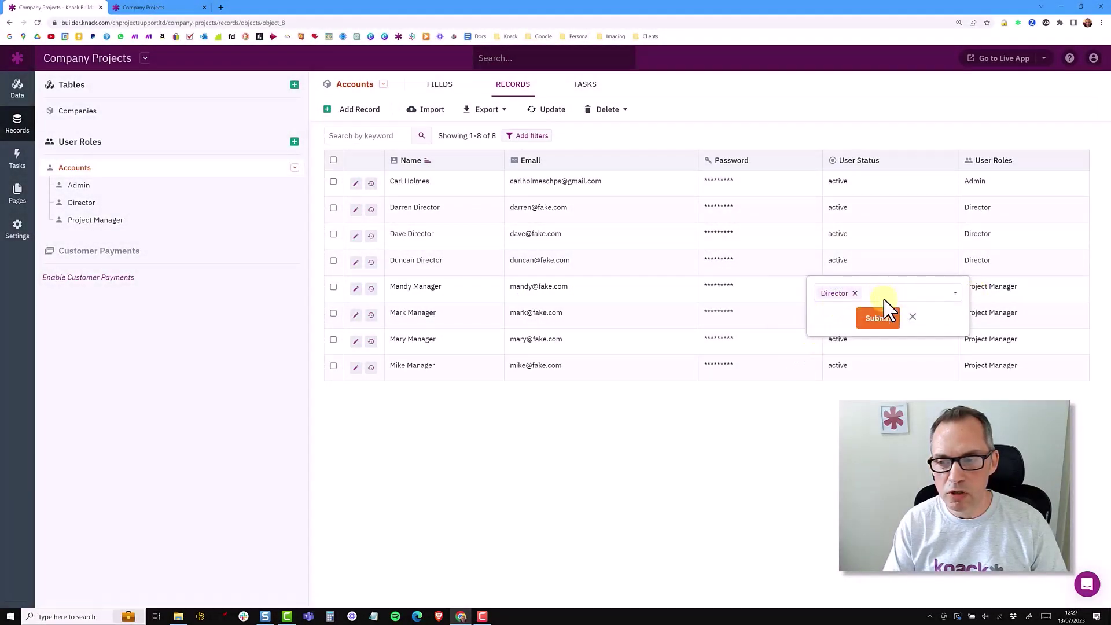
{"action": "left_click", "coordinate": [882, 320]}
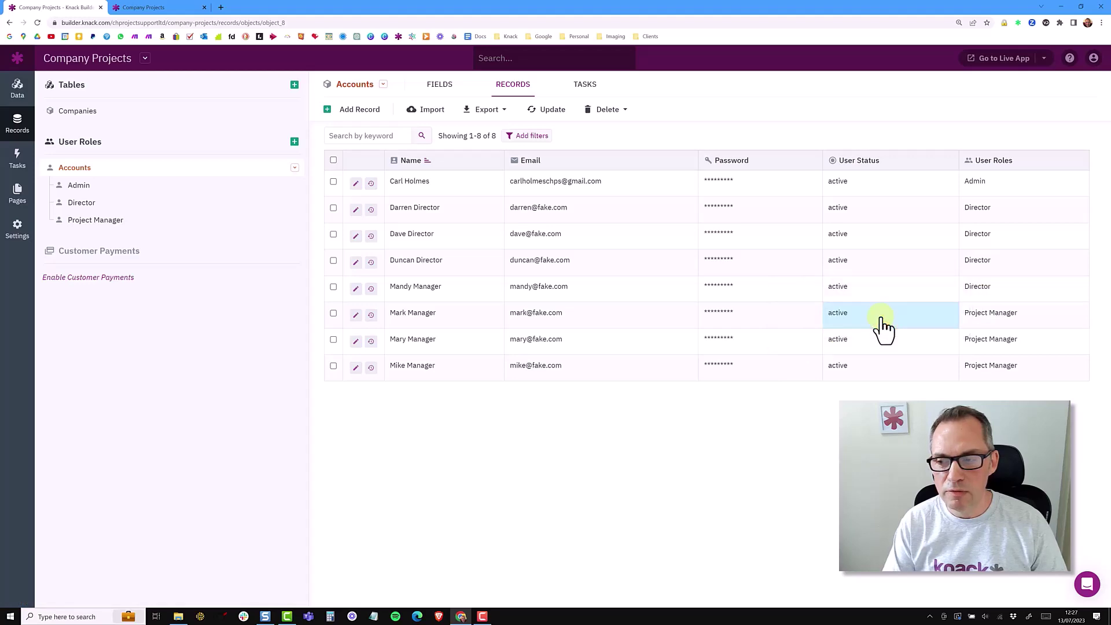
{"action": "left_click", "coordinate": [121, 208]}
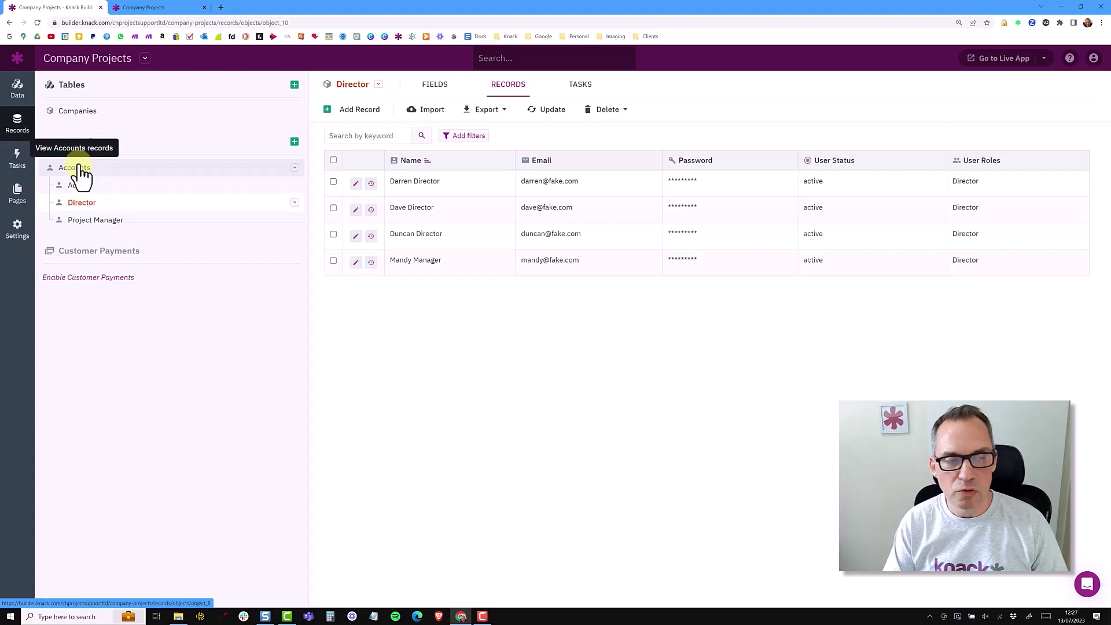
Delete the Phone field from the Project Manager role
{"action": "left_click", "coordinate": [92, 220]}
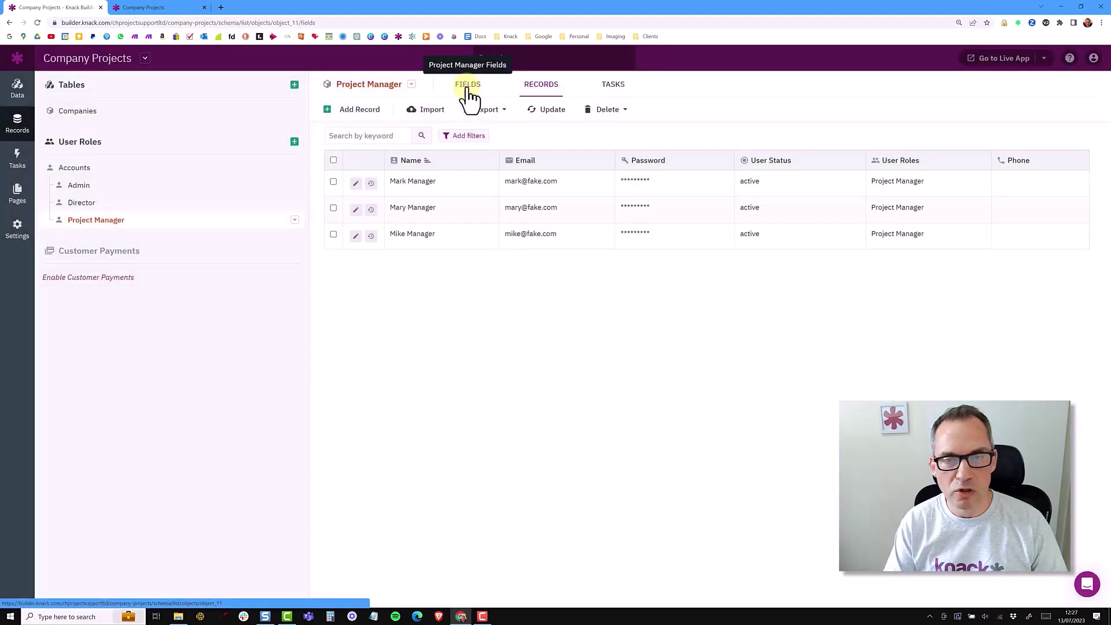
{"action": "left_click", "coordinate": [468, 86]}
{"action": "left_click", "coordinate": [744, 322]}
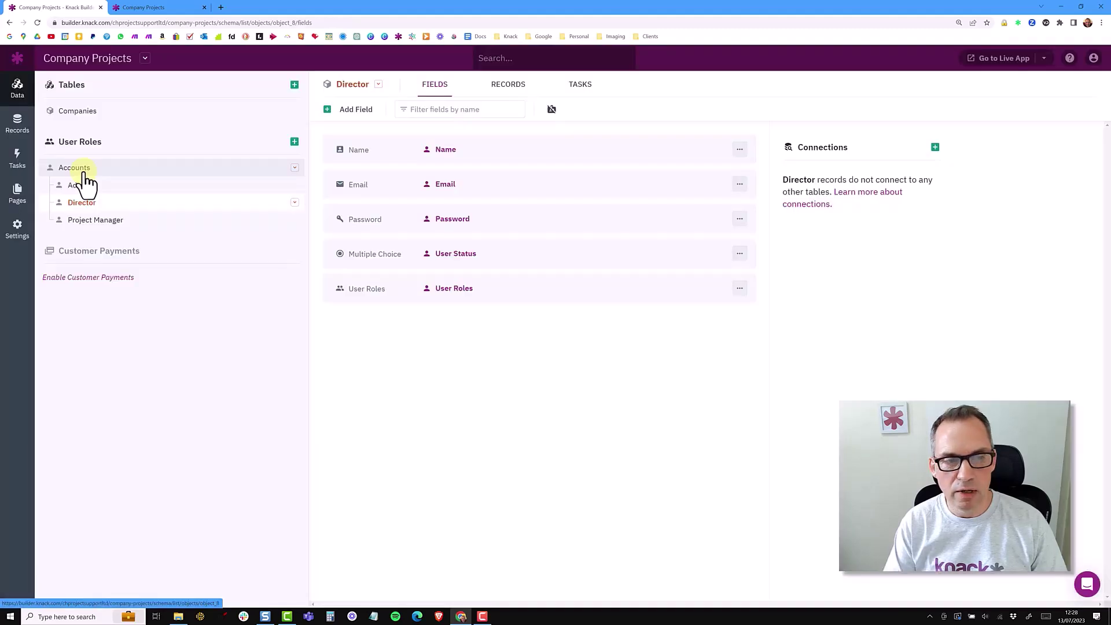
Add a Phone-type field to Accounts and show its records with the empty Phone column
{"action": "left_click", "coordinate": [84, 170]}
{"action": "left_click", "coordinate": [365, 109]}
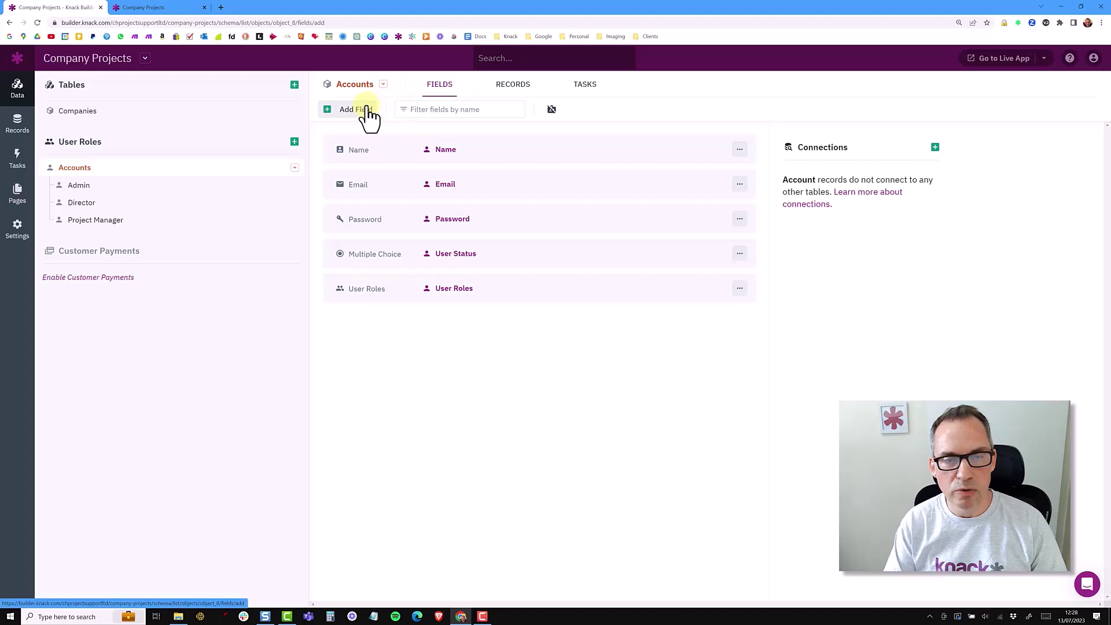
{"action": "scroll", "coordinate": [186, 488], "scroll_direction": "down", "scroll_amount": 5}
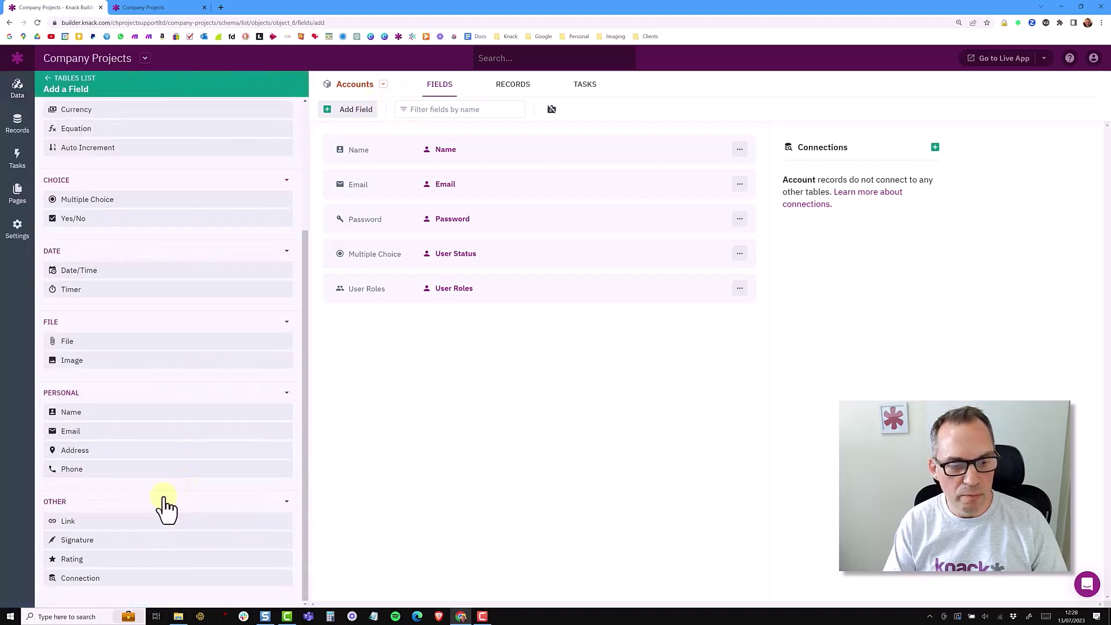
{"action": "left_click", "coordinate": [163, 469]}
{"action": "left_click", "coordinate": [426, 447]}
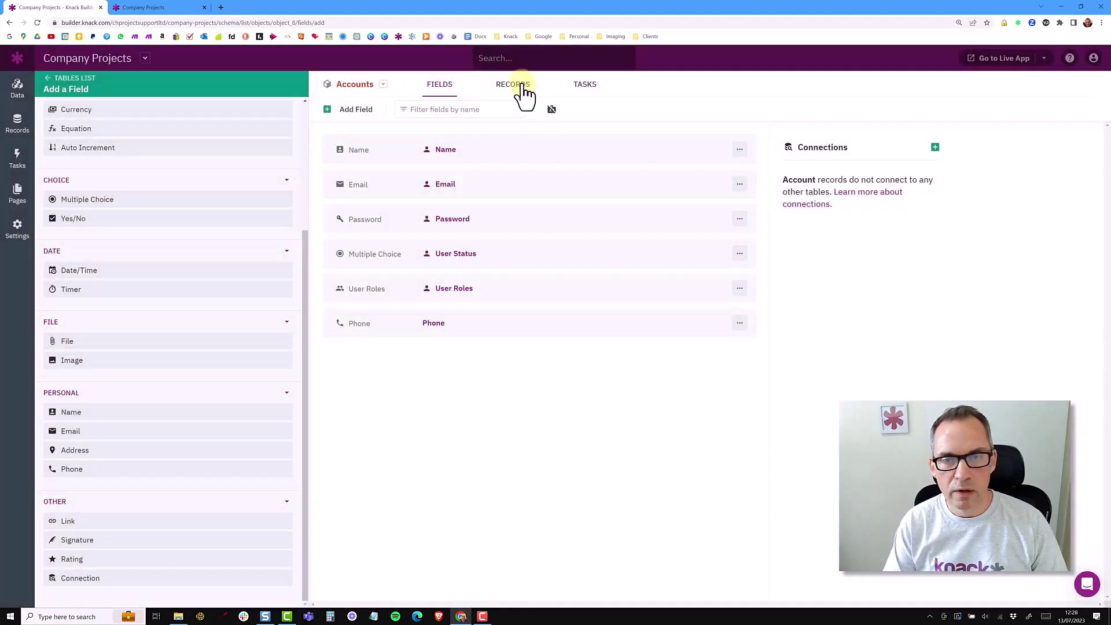
{"action": "left_click", "coordinate": [521, 87]}
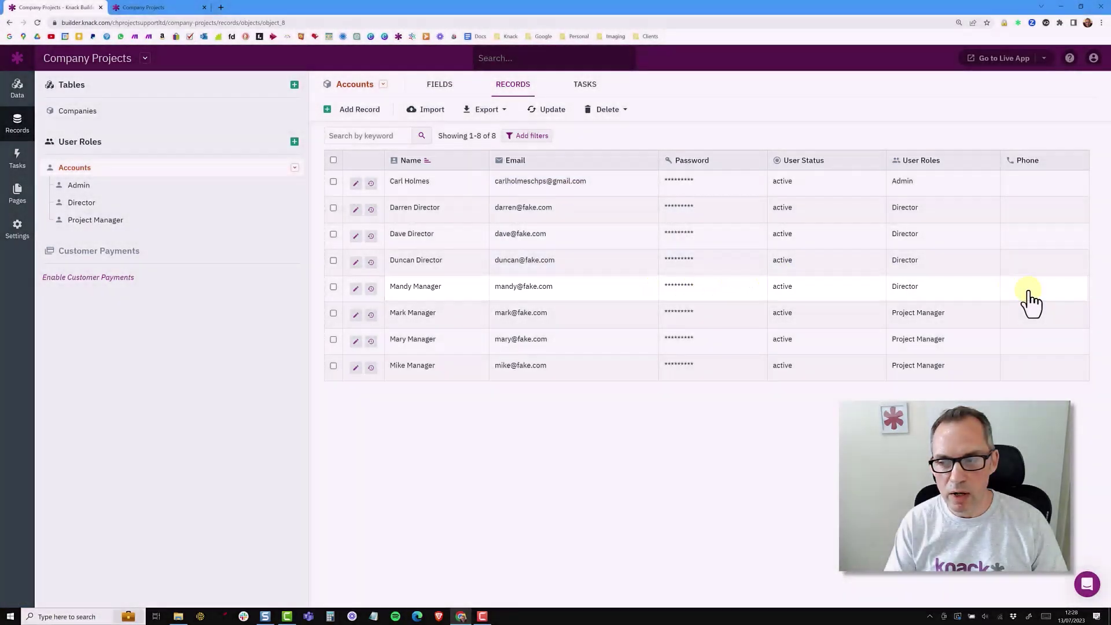
Enter the manager's phone number in her Accounts Phone cell, checking Director records afterward
{"action": "left_click", "coordinate": [1010, 300]}
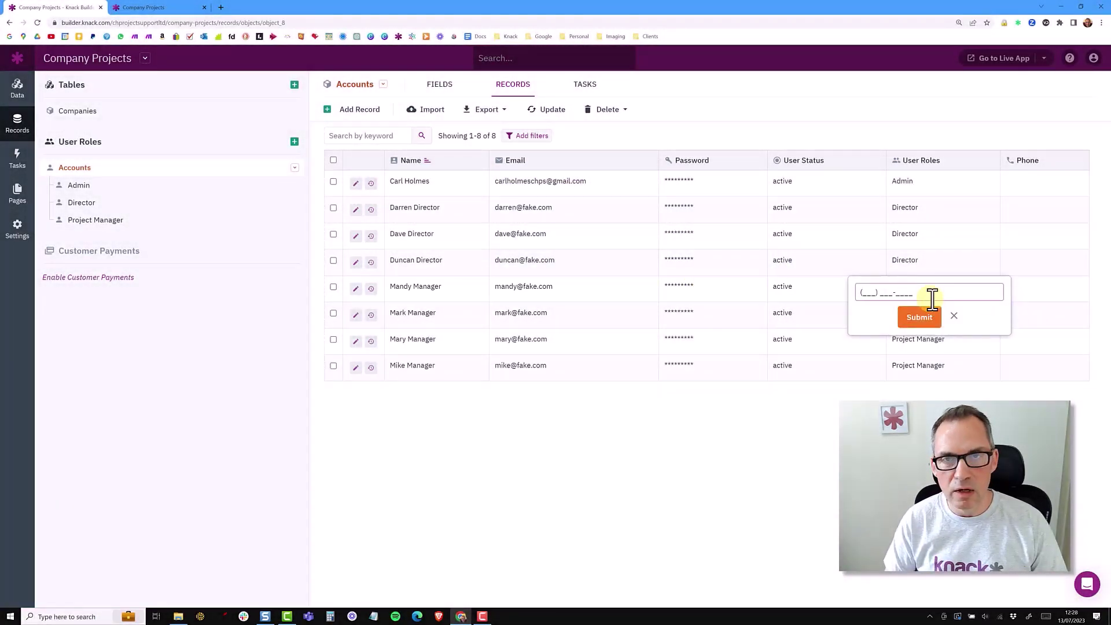
{"action": "type", "text": "1112223333"}
{"action": "left_click", "coordinate": [917, 320]}
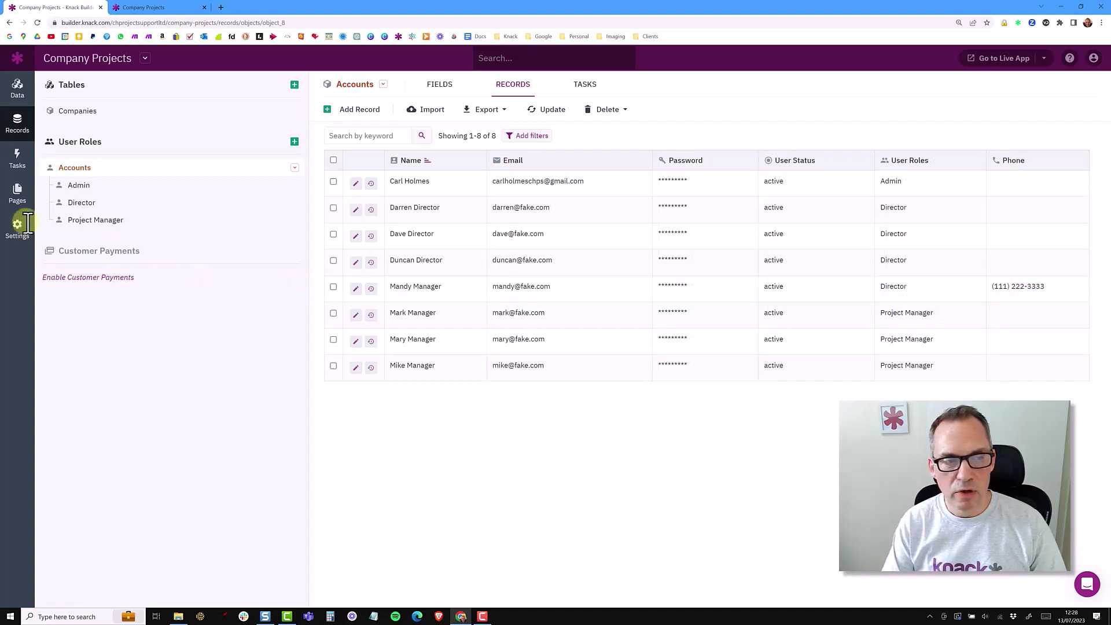
{"action": "left_click", "coordinate": [81, 217]}
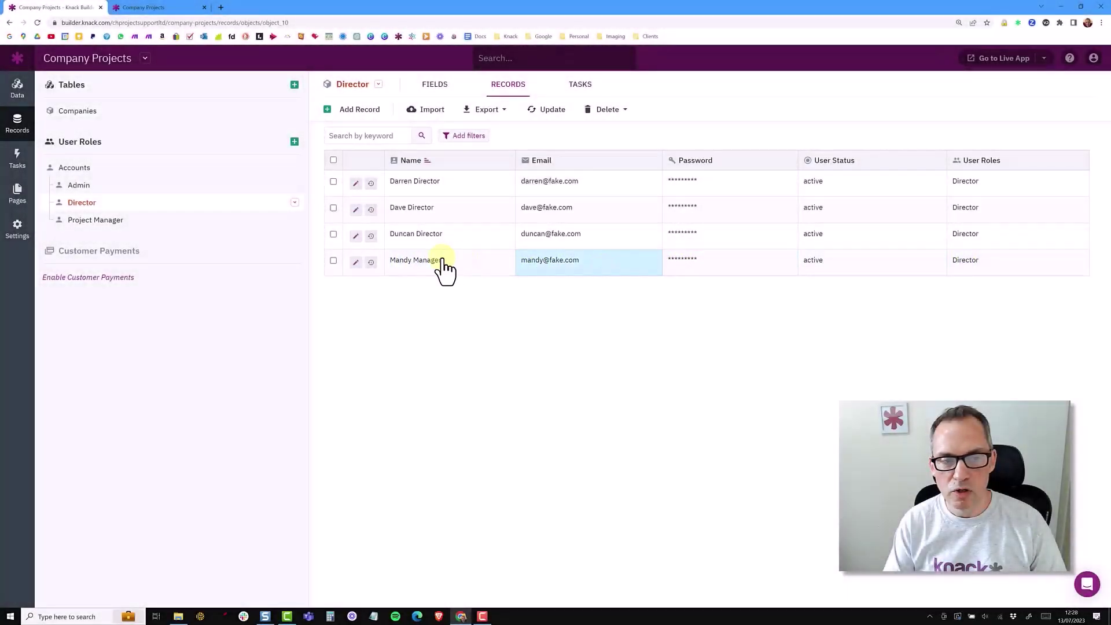
{"action": "left_click", "coordinate": [87, 171]}
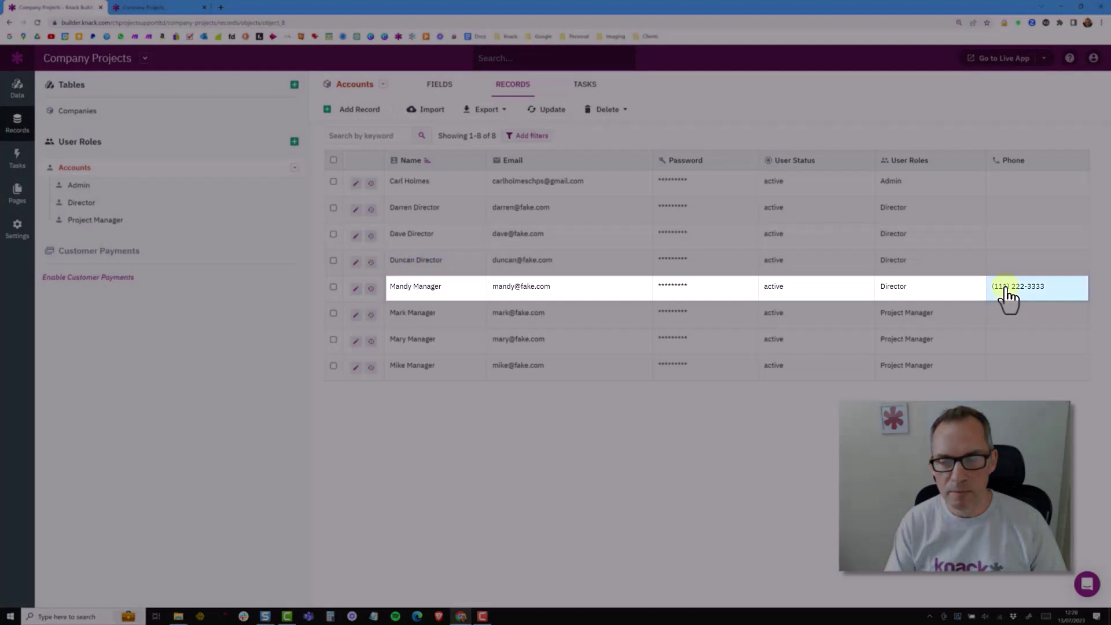
Set the manager's role back to Project Manager, leaving three Directors and four Project Managers
{"action": "left_click", "coordinate": [927, 298]}
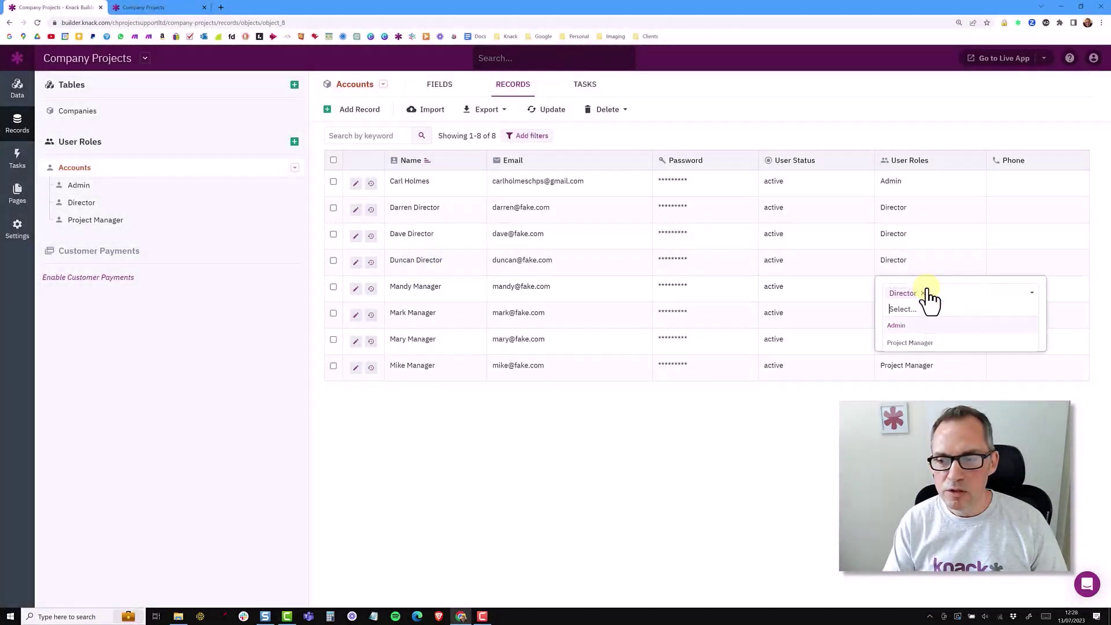
{"action": "left_click", "coordinate": [909, 344]}
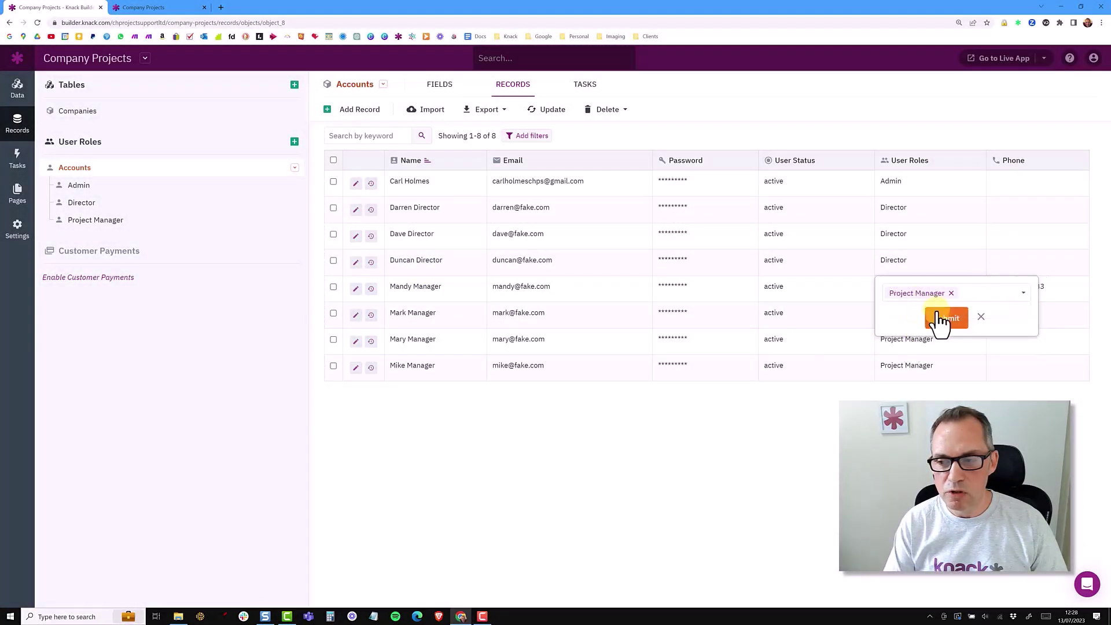
{"action": "left_click", "coordinate": [940, 319]}
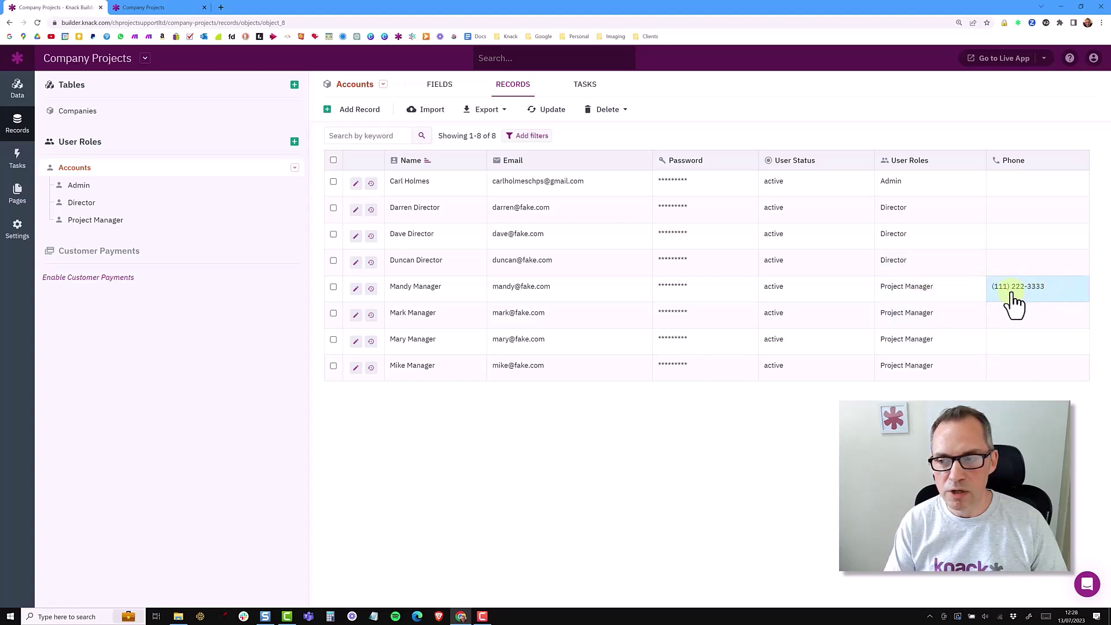
{"action": "left_click", "coordinate": [115, 203]}
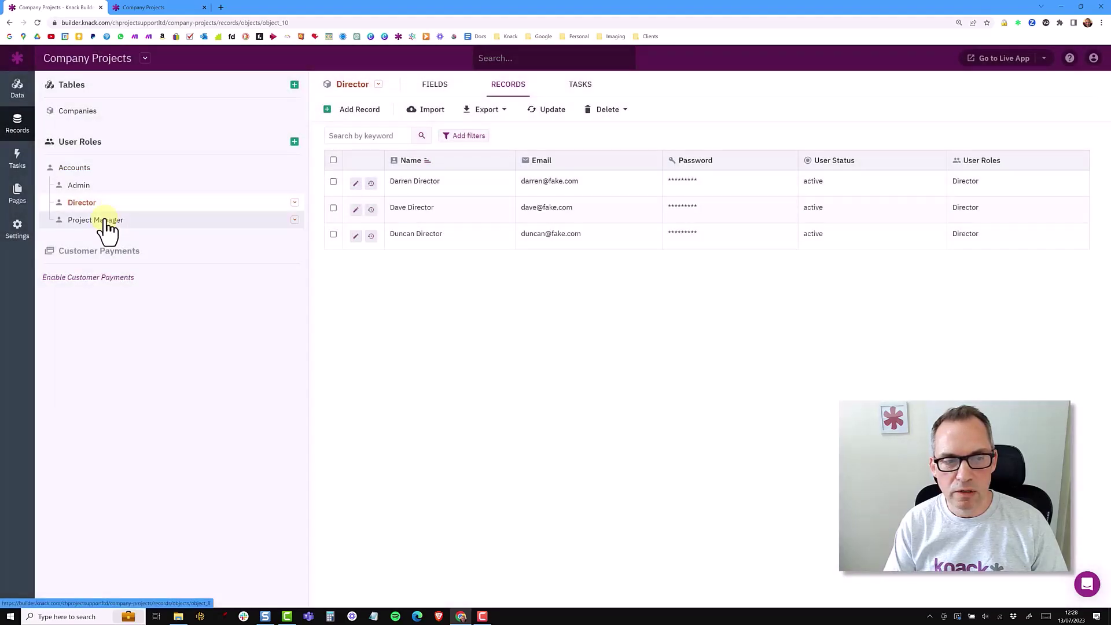
{"action": "left_click", "coordinate": [105, 223]}
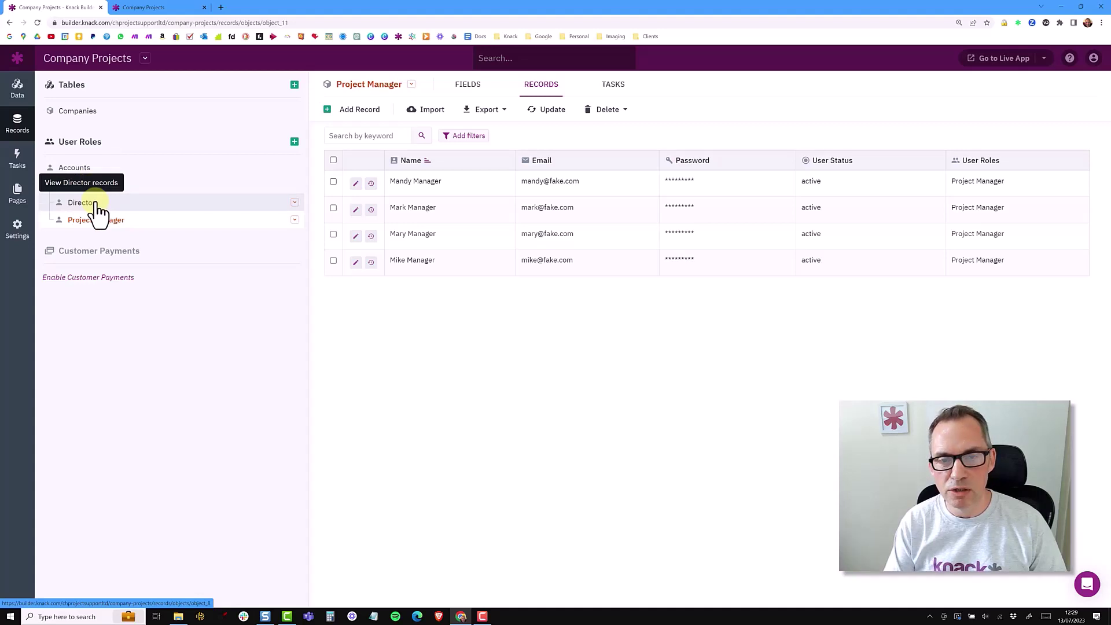
Return to the Accounts table listing all eight users with their stored phone numbers
{"action": "left_click", "coordinate": [75, 168]}
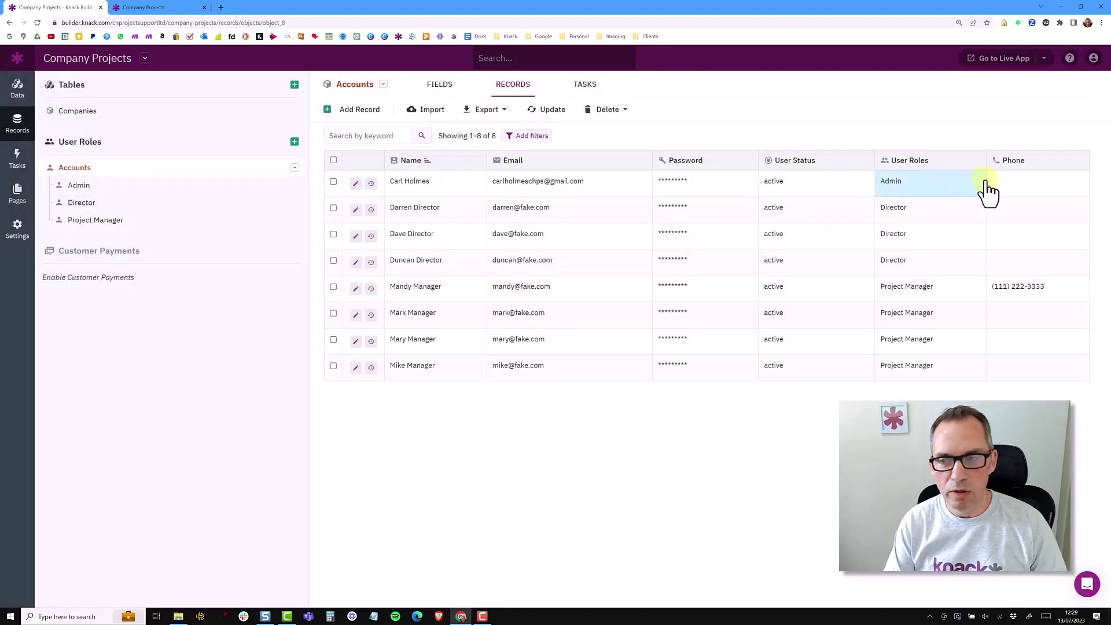